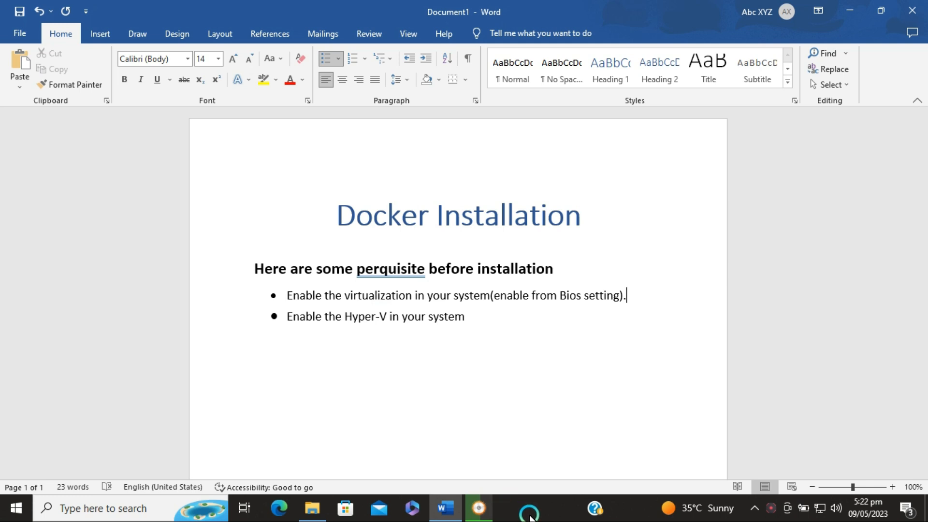
Open Task Manager and examine the CPU performance details for the virtualization status.
right_click(530, 514)
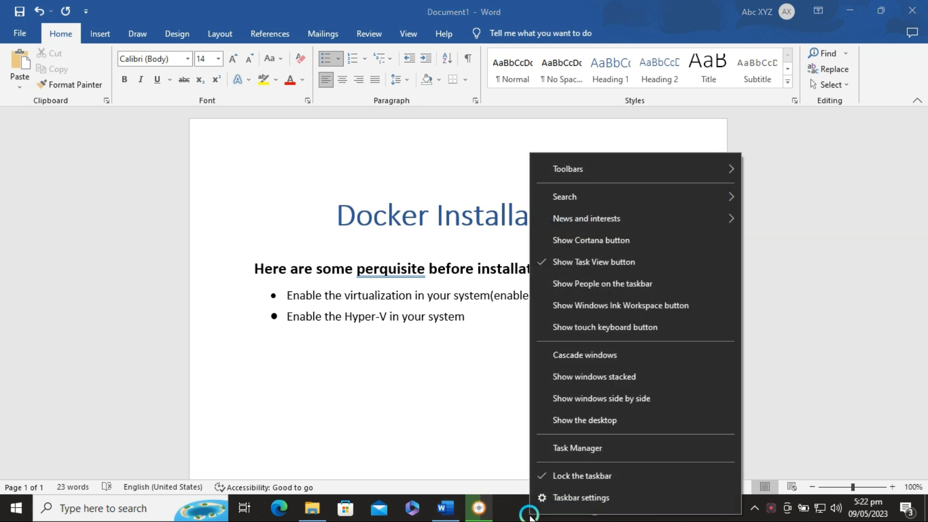
click(565, 449)
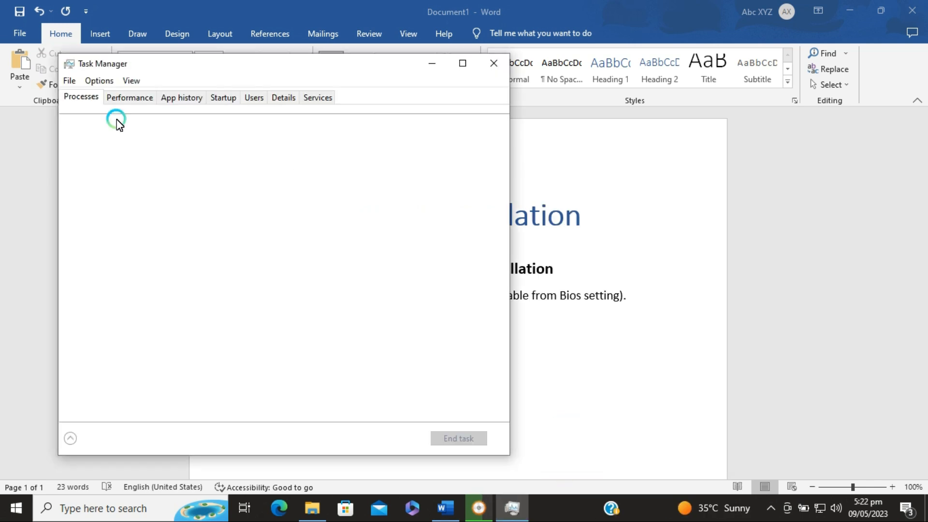
click(129, 98)
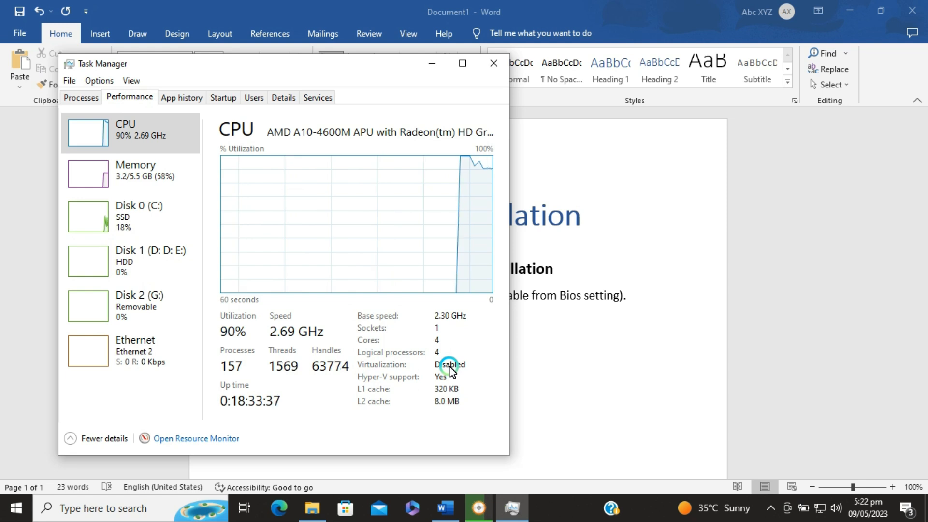
Search Windows for "wind", open Turn Windows features on or off, enable Hyper-V and apply the change.
click(161, 516)
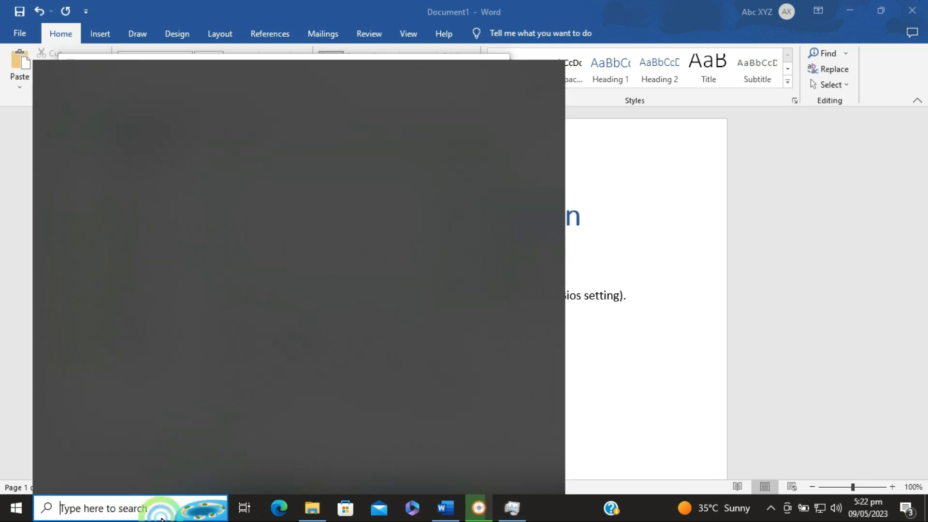
click(642, 185)
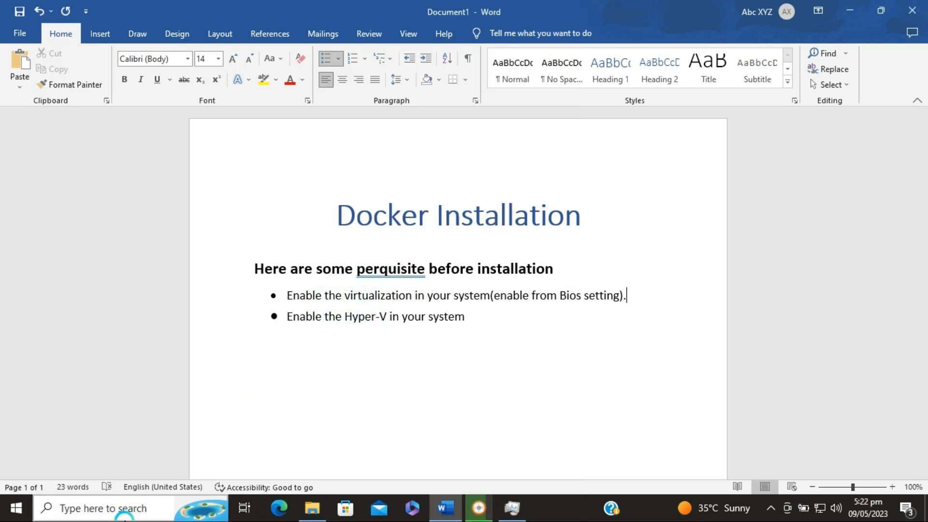
click(125, 516)
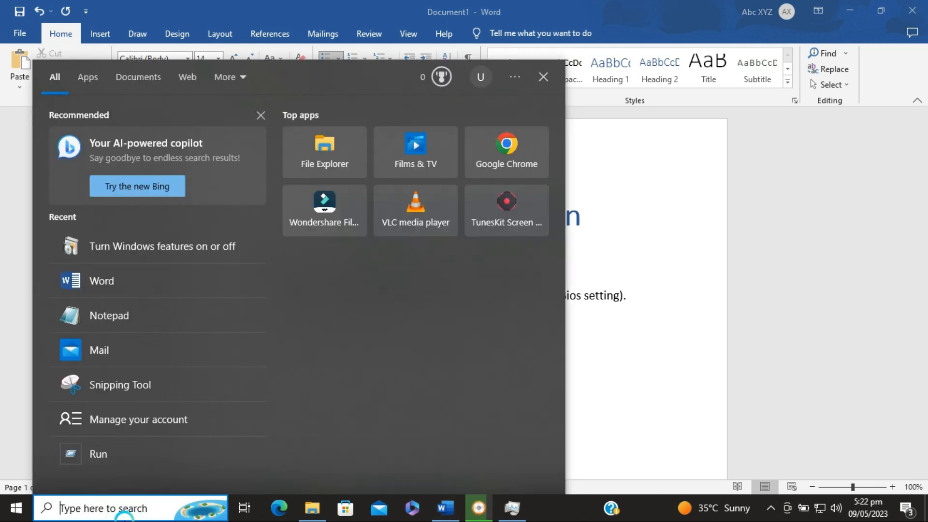
text(wind)
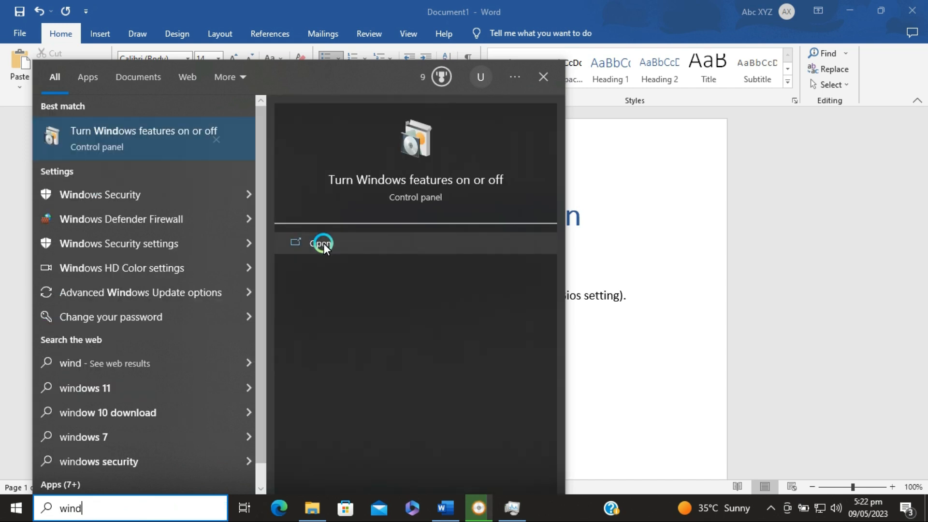
click(322, 244)
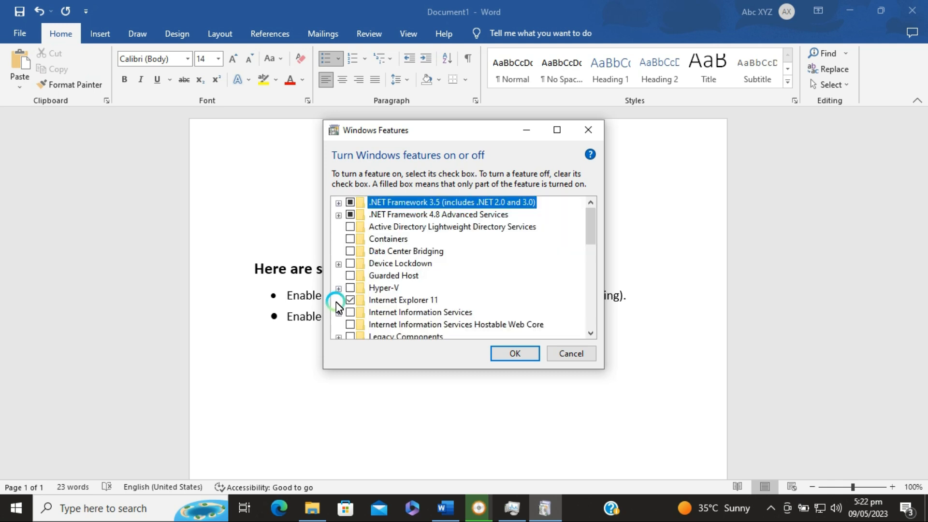
click(340, 292)
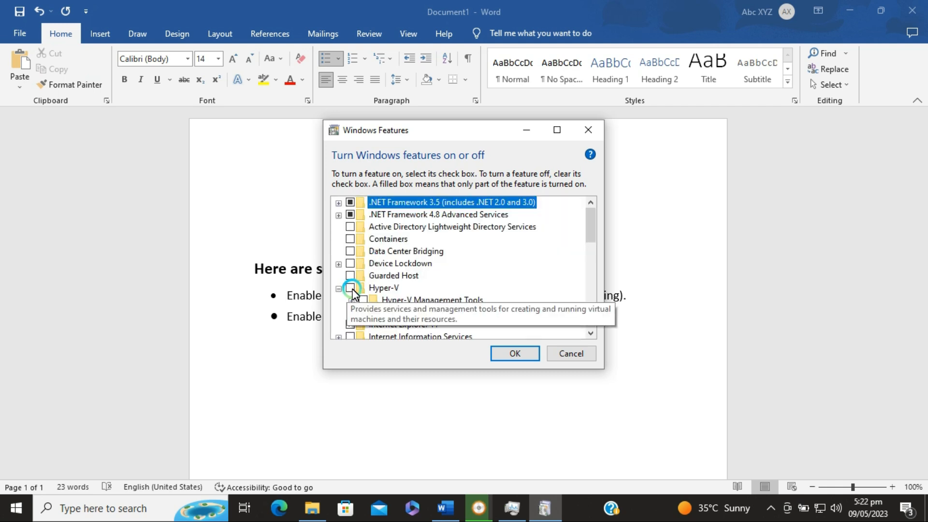
click(350, 287)
click(513, 353)
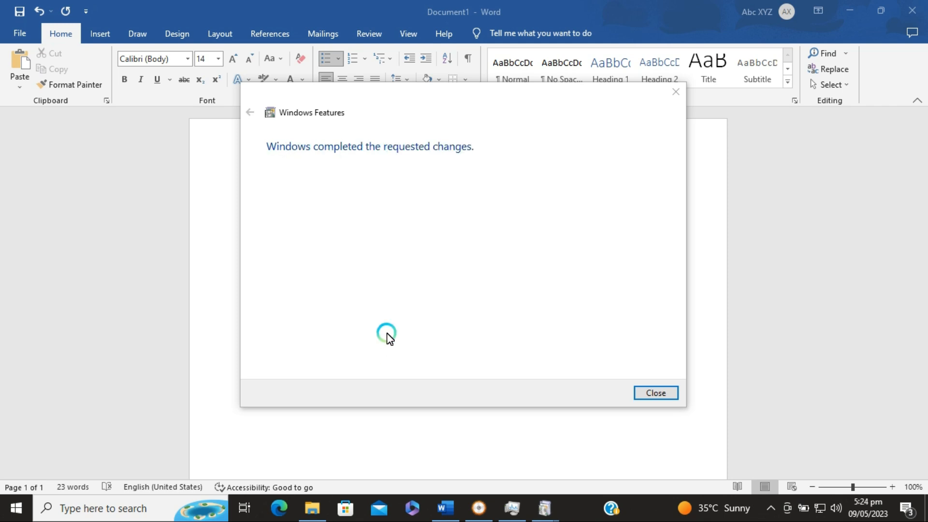
click(636, 390)
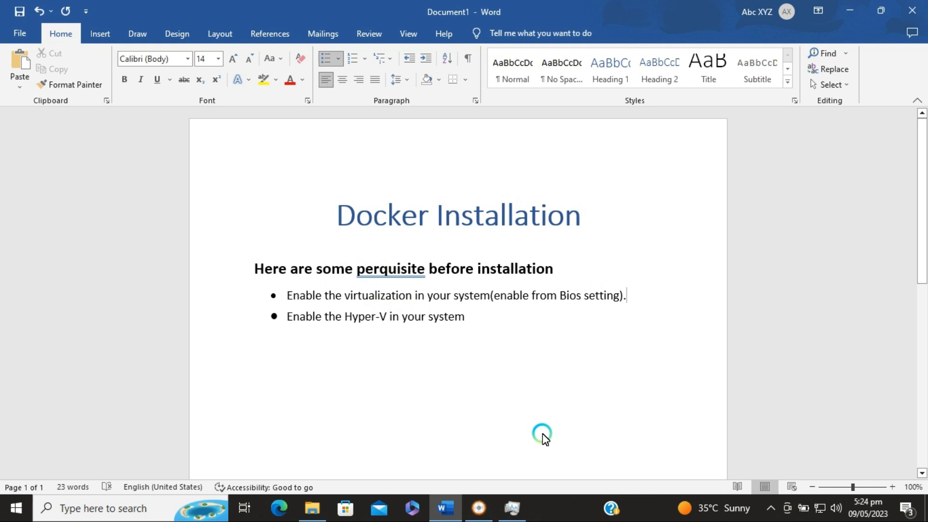
Reopen Turn Windows features on or off and enable Hyper-V Services under Hyper-V Platform, applying the change.
click(136, 507)
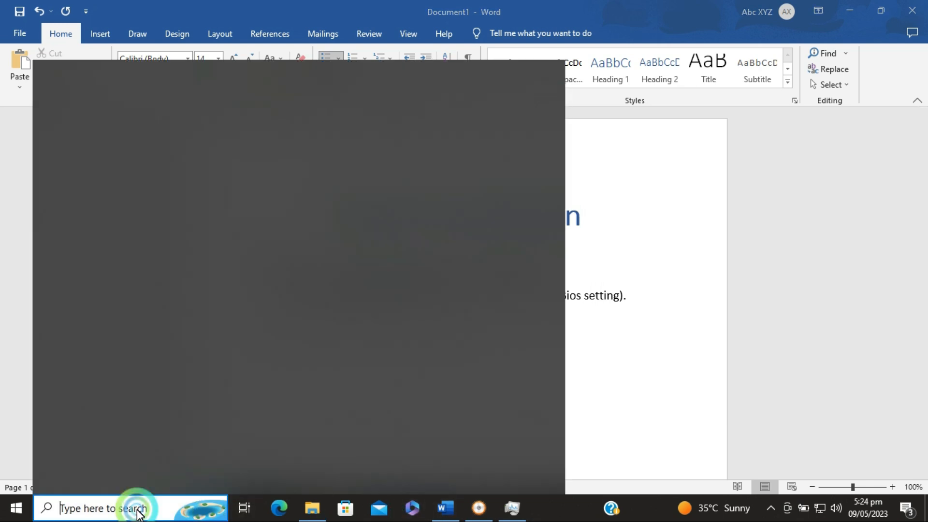
click(156, 247)
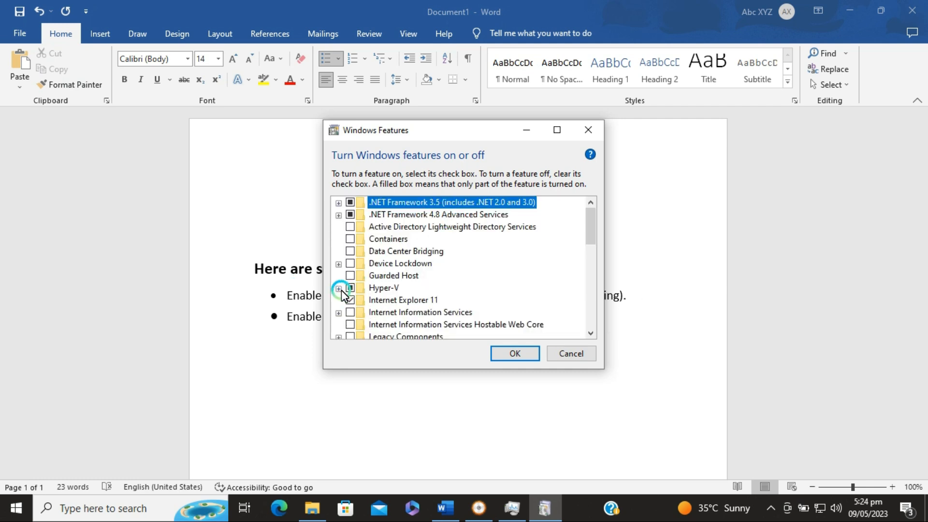
click(339, 289)
click(362, 312)
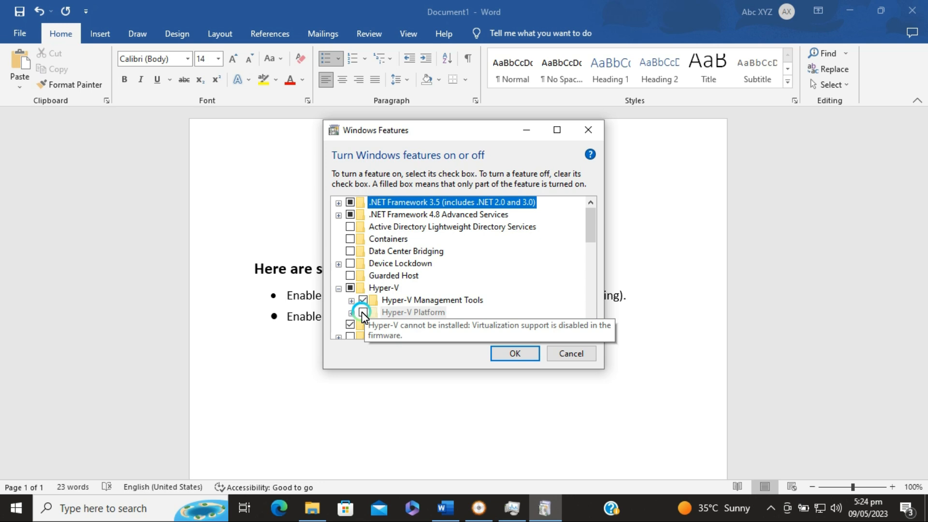
click(351, 313)
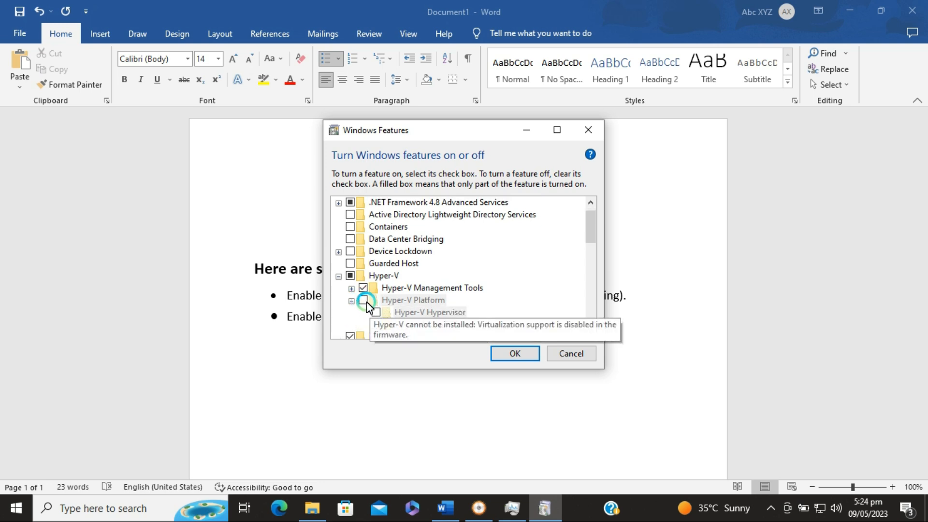
click(377, 324)
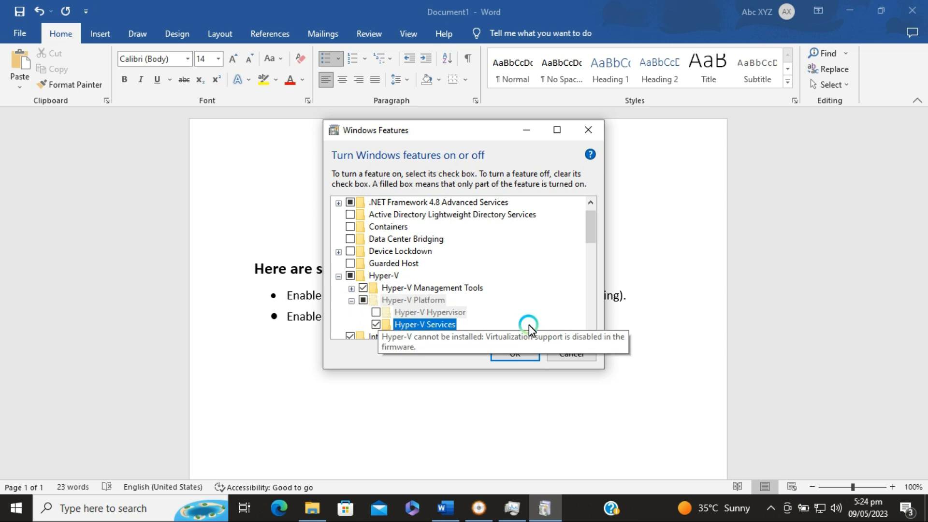
click(507, 354)
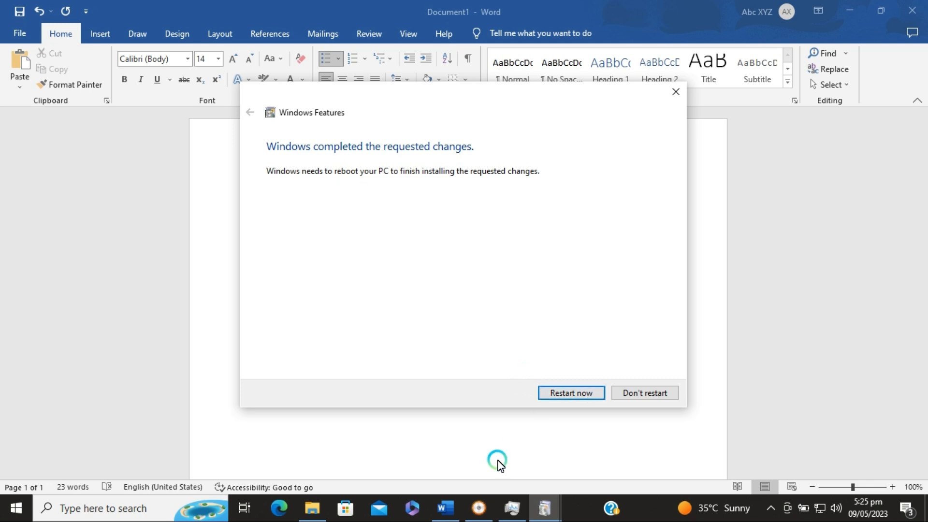
click(771, 507)
click(798, 452)
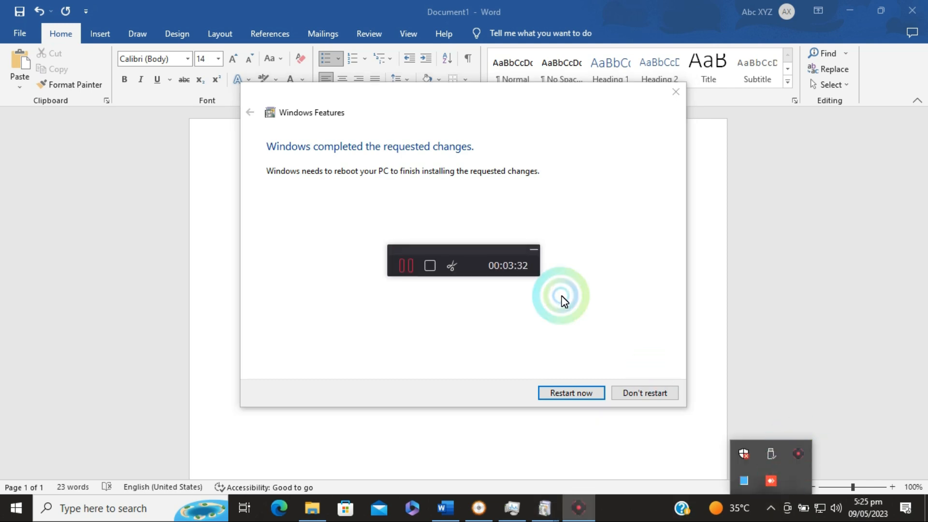
click(426, 264)
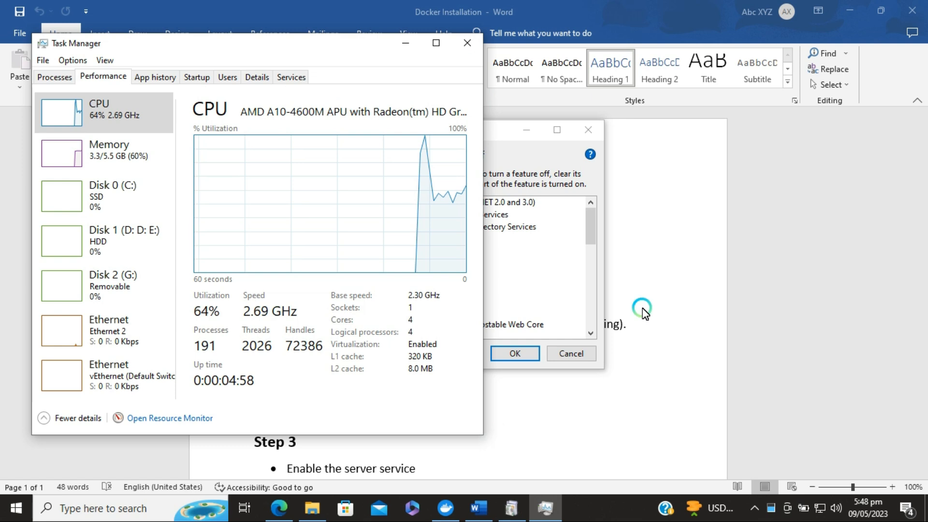
Minimize Windows Features, check the CPU virtualization status in Task Manager, and close Task Manager.
click(521, 132)
click(523, 132)
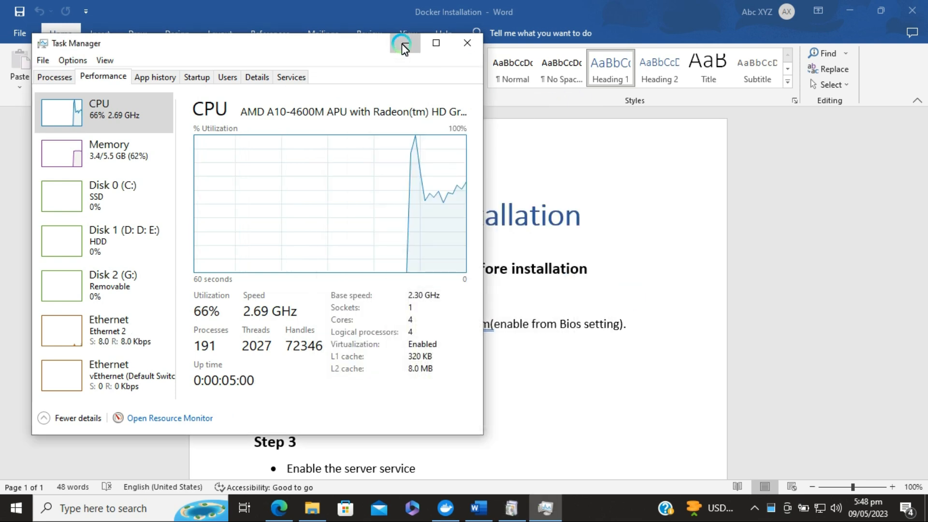
click(405, 43)
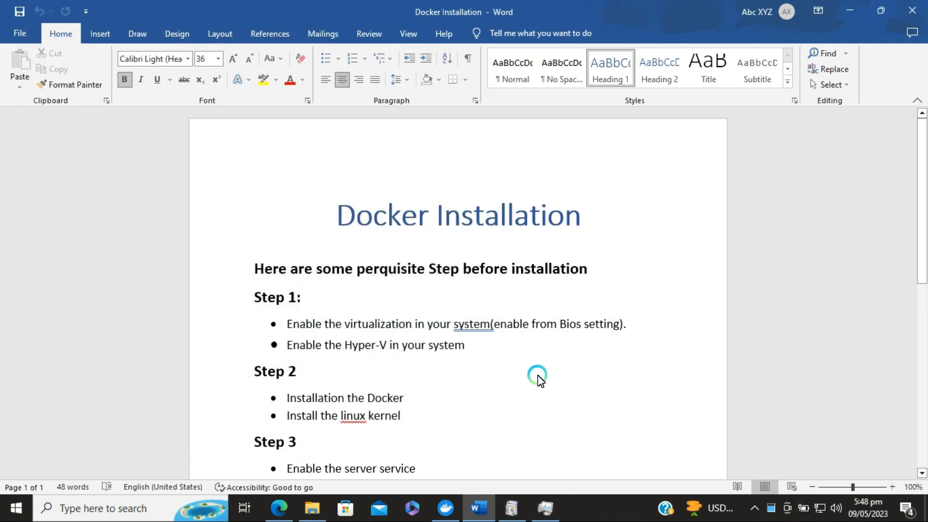
click(546, 504)
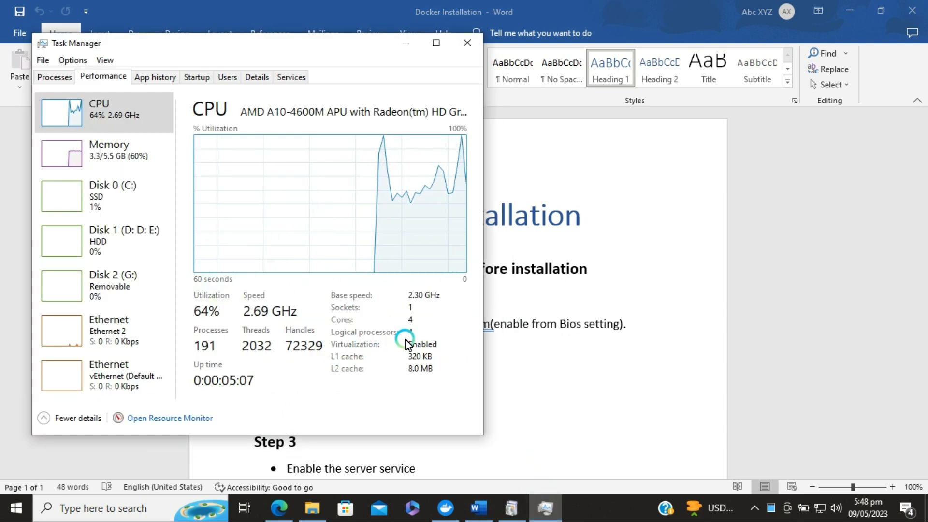
click(461, 40)
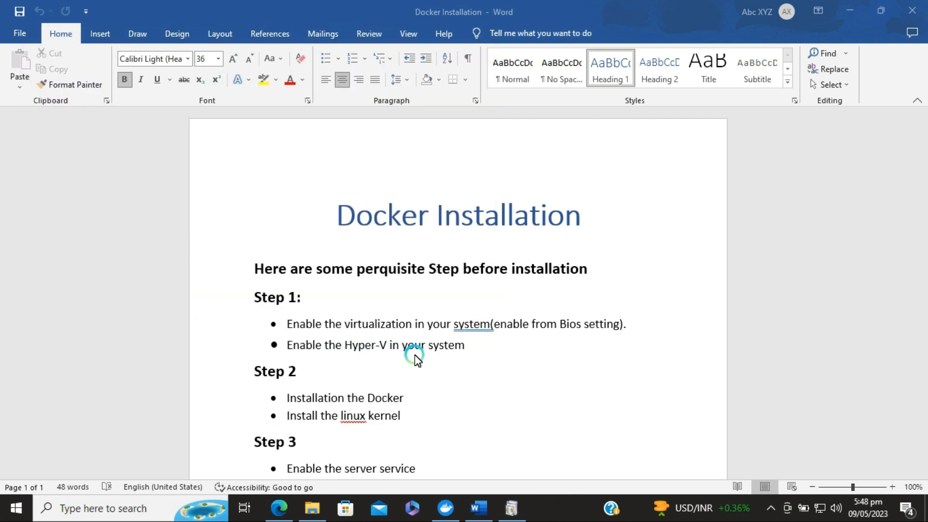
Check which Hyper-V sub-features are enabled in Windows Features, and close it without changes.
click(511, 508)
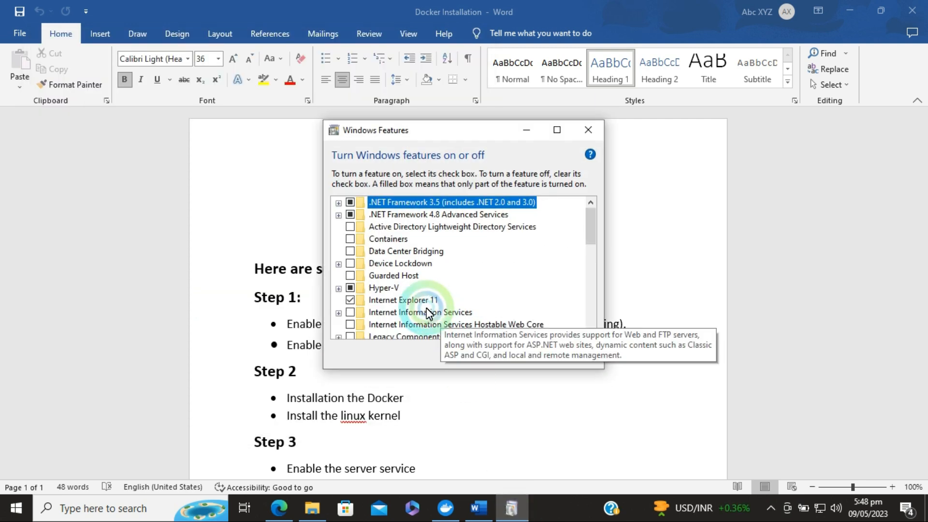
click(339, 289)
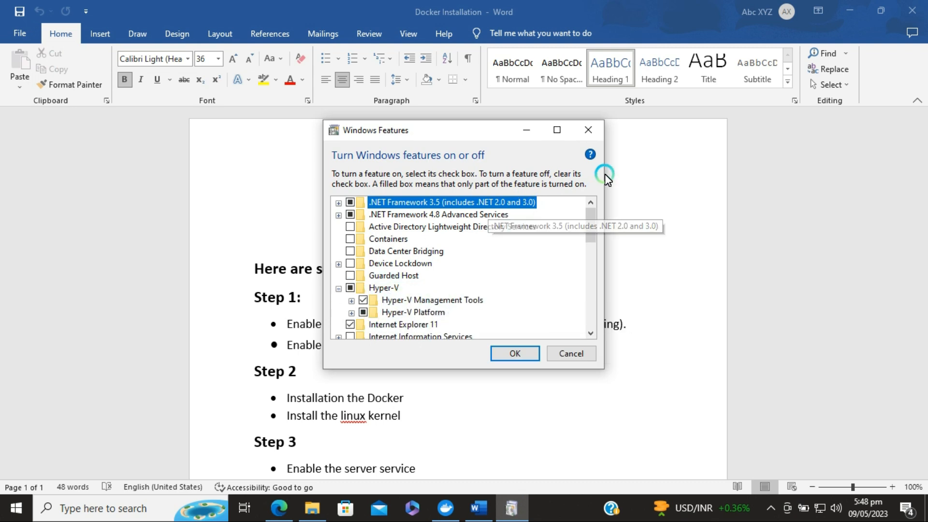
click(588, 130)
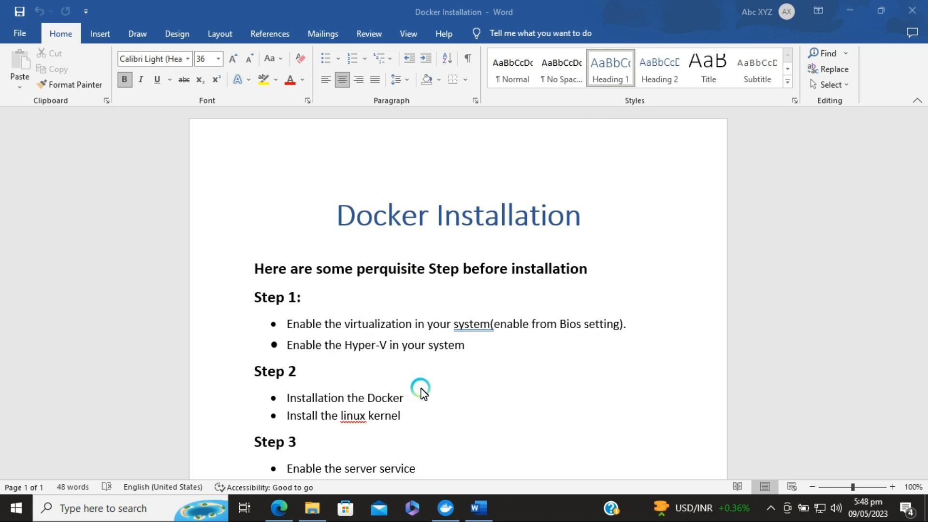
View the Docker Desktop download page in Edge, and run Docker Desktop Installer (1) from Local Disk (E:) as administrator, closing the installer at the end.
click(285, 503)
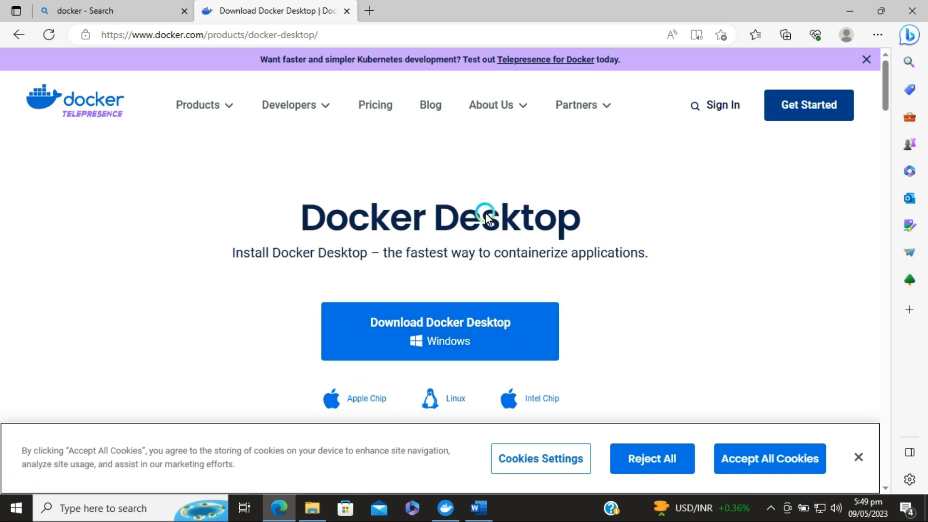
click(312, 508)
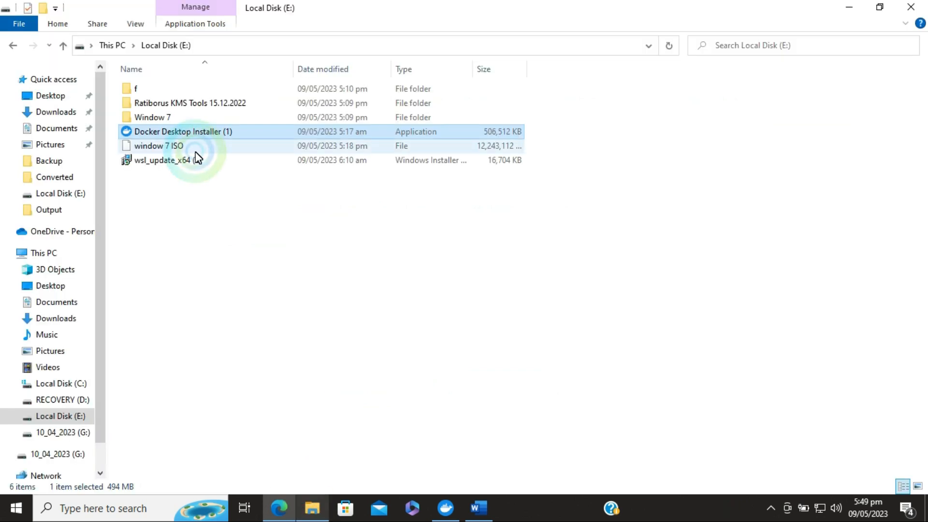
right_click(177, 129)
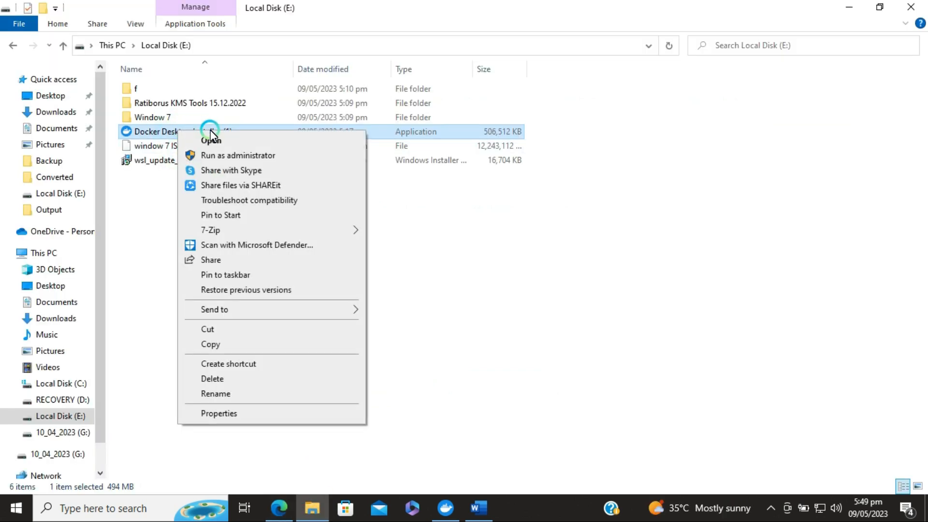
click(219, 155)
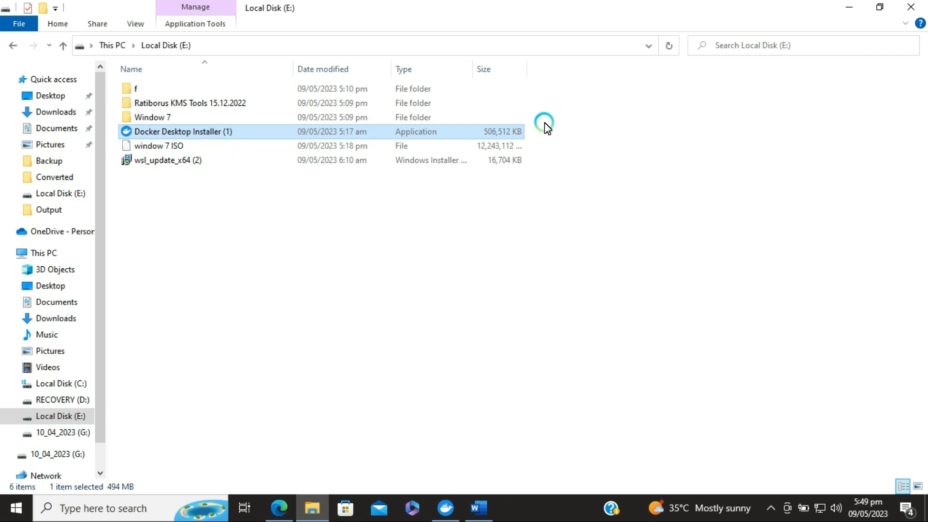
click(477, 509)
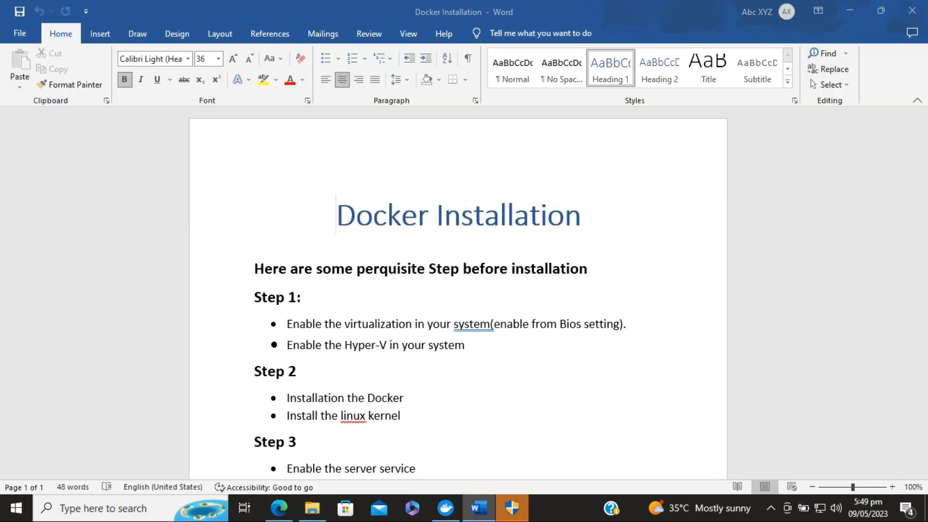
click(355, 344)
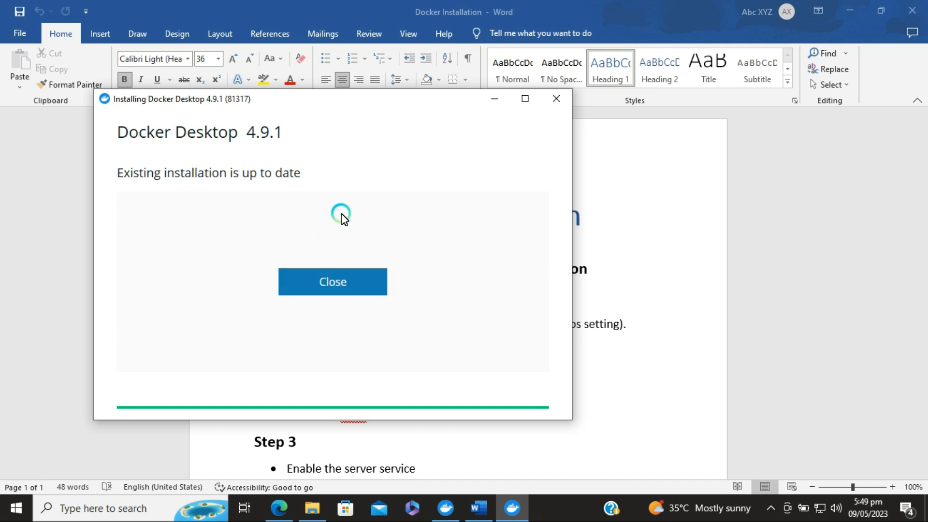
click(554, 100)
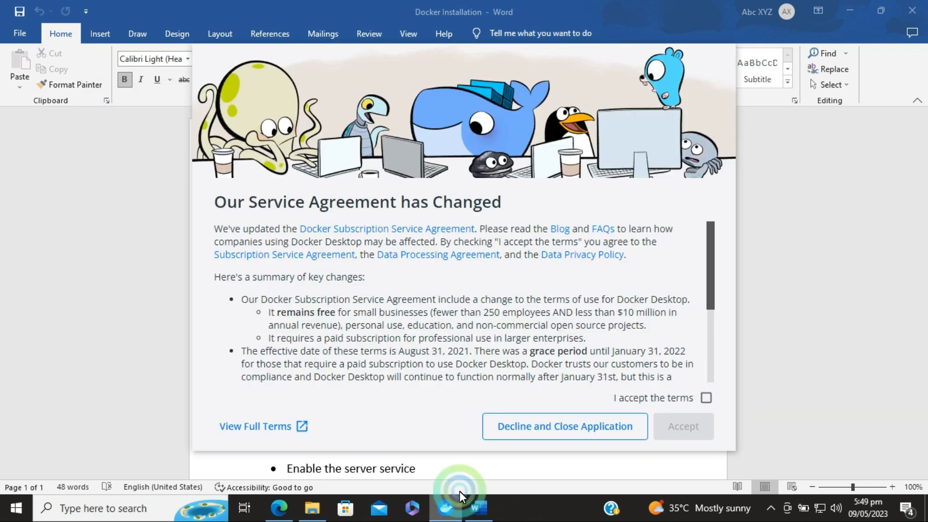
Accept the terms of the updated Docker Subscription Service Agreement.
click(705, 397)
click(691, 424)
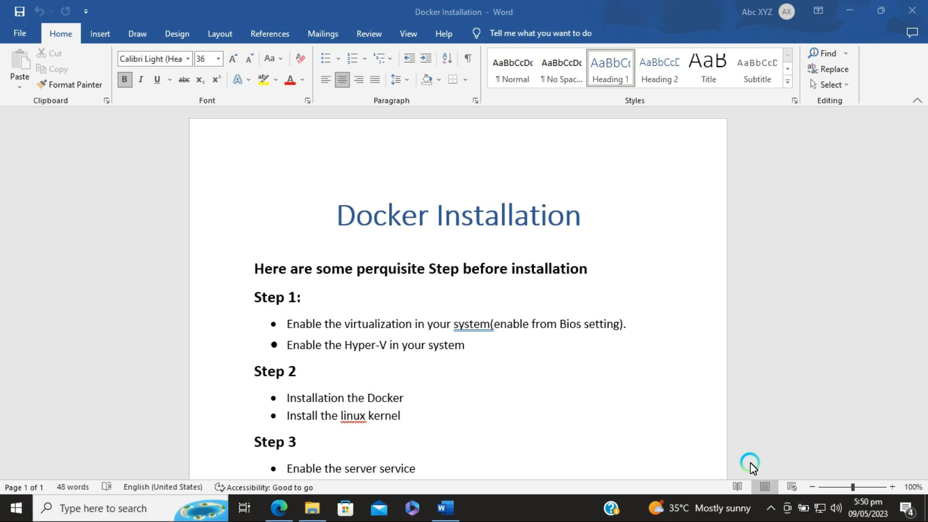
click(772, 511)
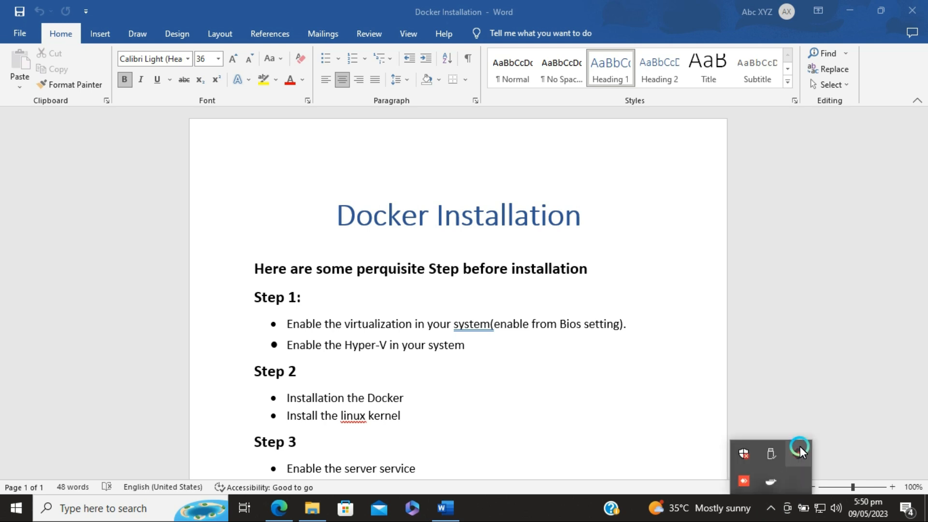
Open the WSL 2 kernel update link from the Docker Desktop dialog, view Microsoft's manual installation page in Chrome, and close Chrome.
click(799, 447)
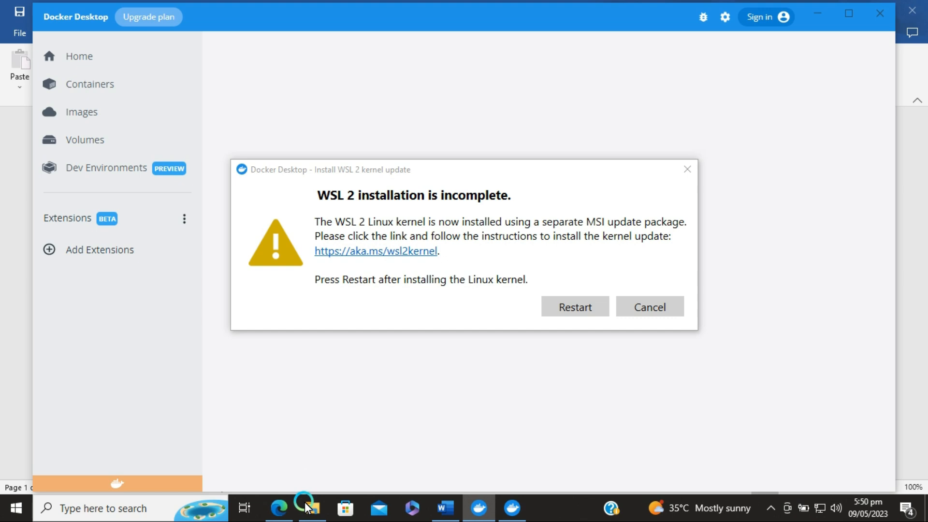
mouse_move(308, 509)
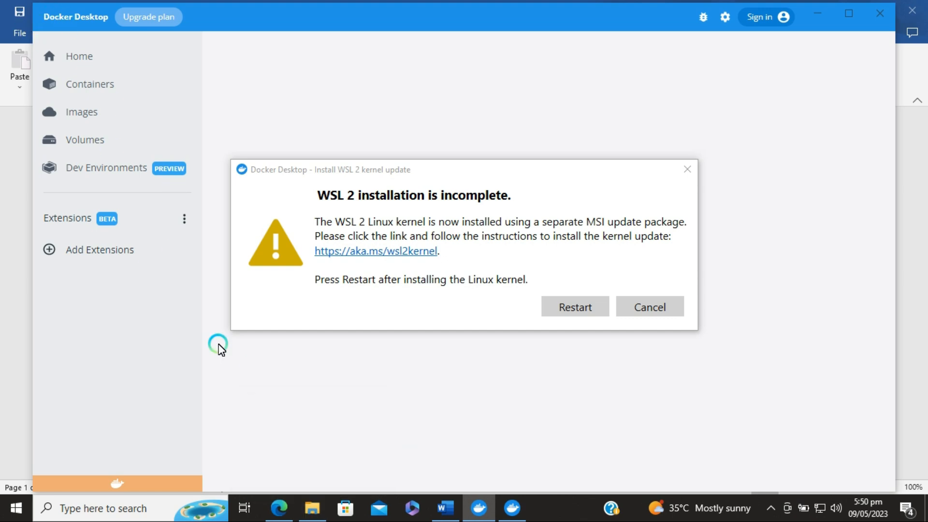
click(312, 508)
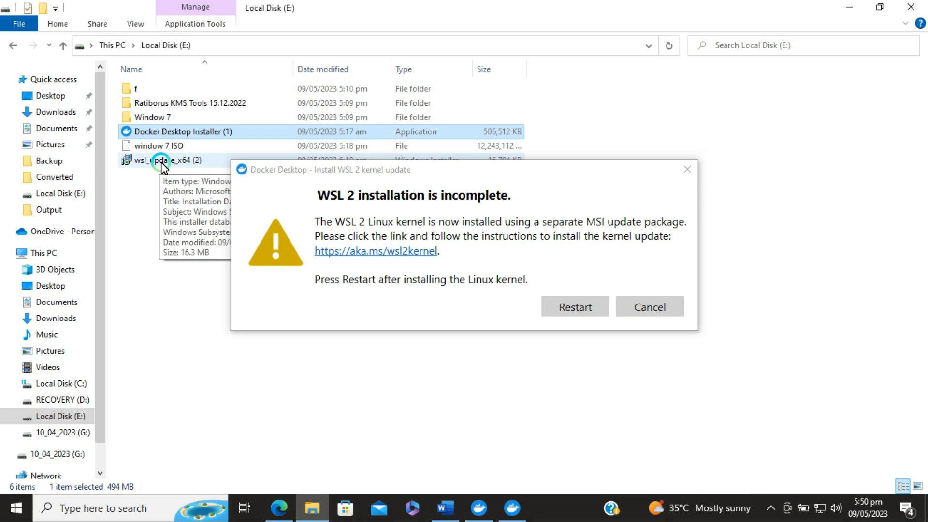
click(335, 250)
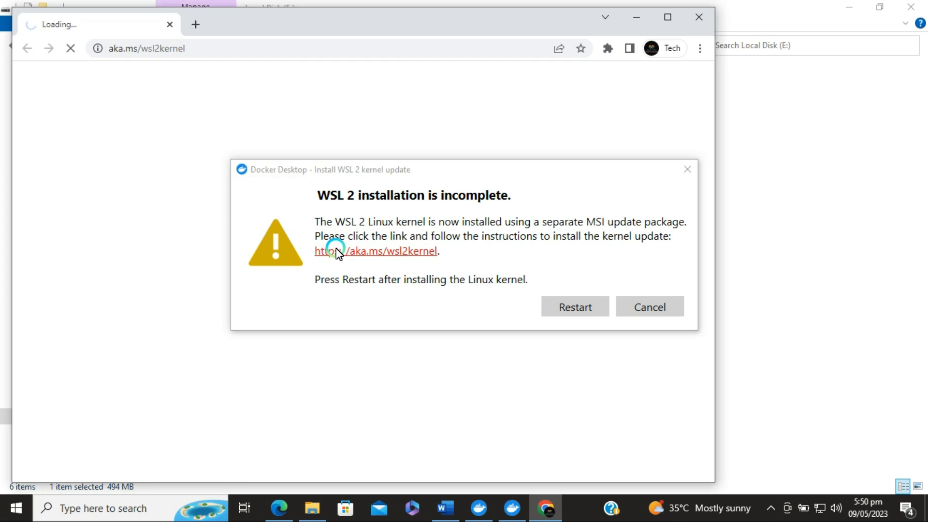
click(633, 18)
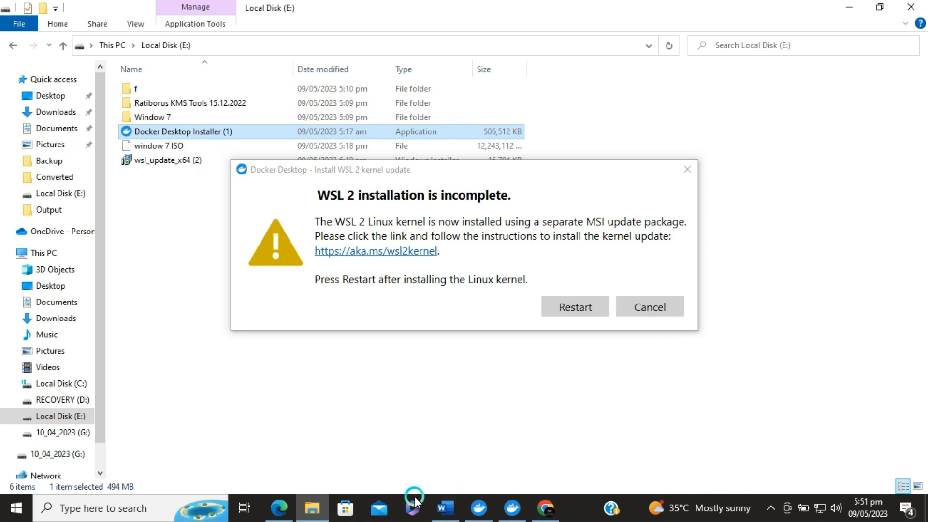
mouse_move(268, 511)
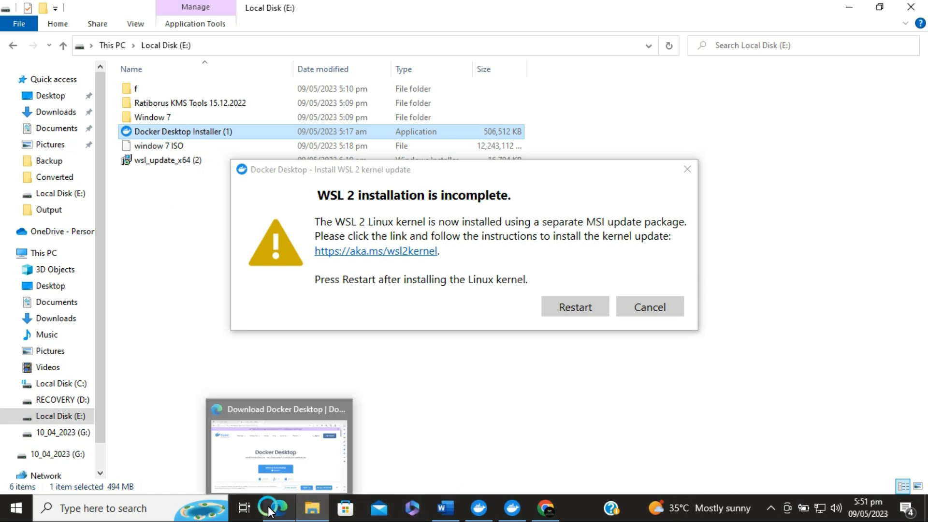
click(285, 463)
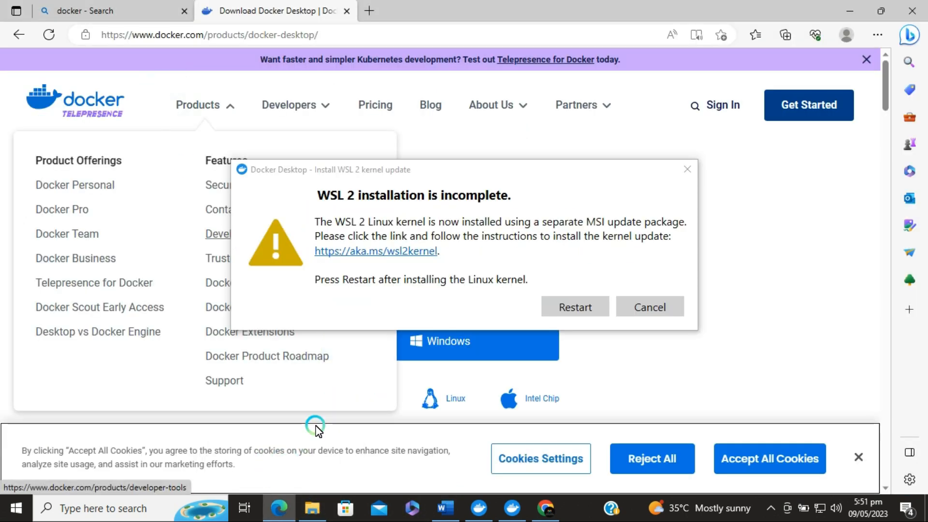
click(548, 510)
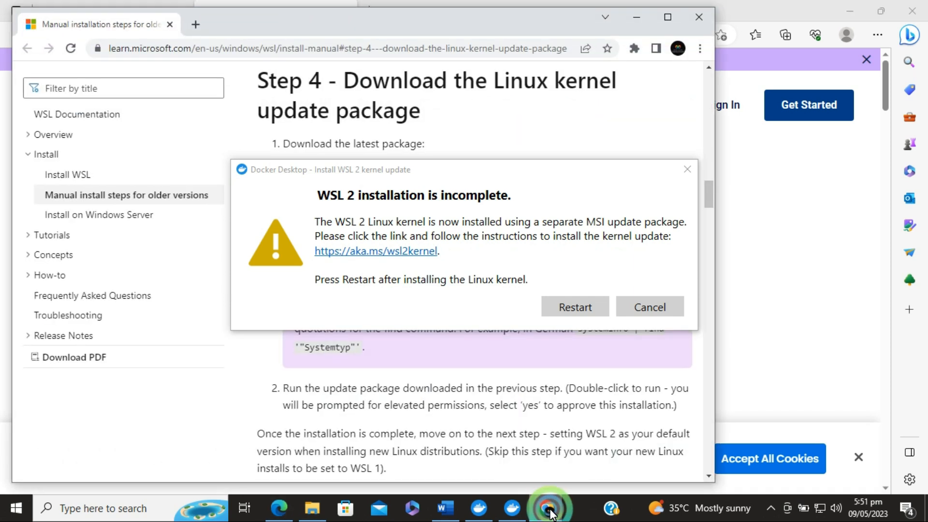
click(702, 17)
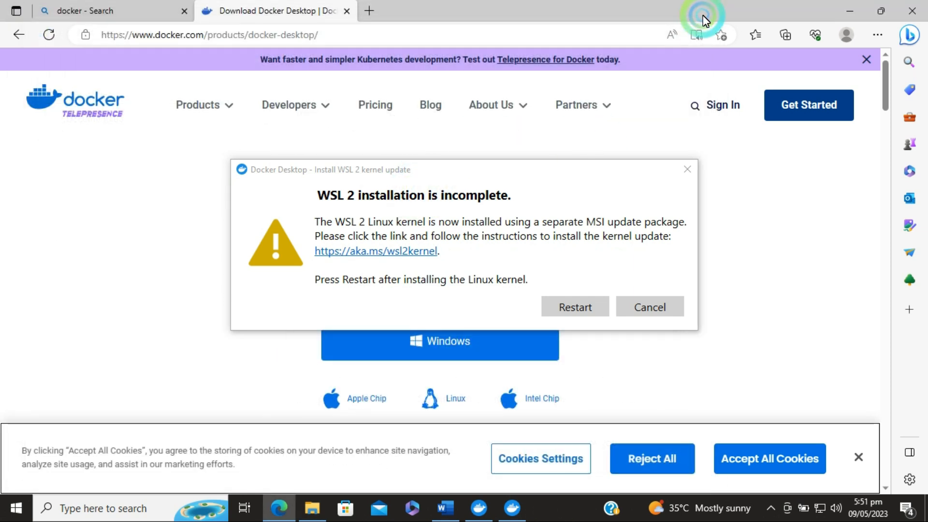
Cancel Docker Desktop's WSL 2 kernel dialog and install wsl_update_x64 (2) from Local Disk (E:), completing its setup wizard.
click(312, 509)
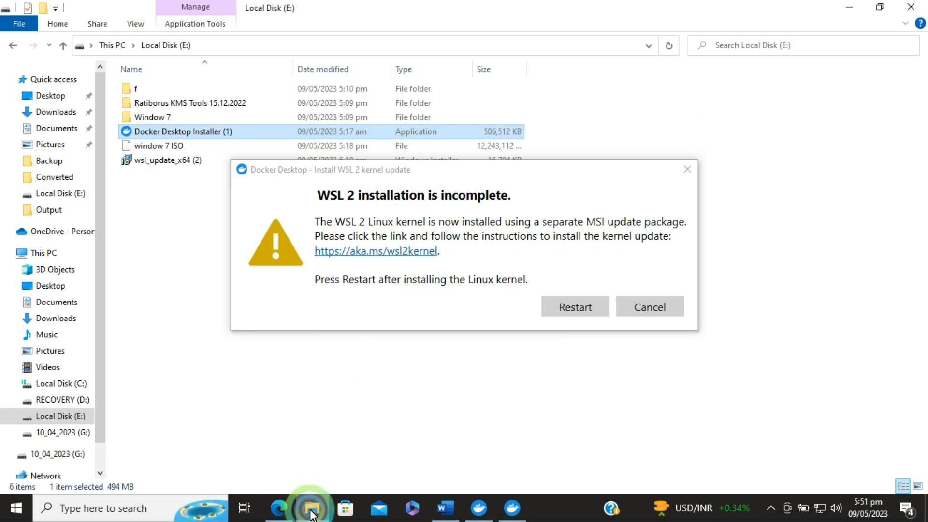
click(631, 300)
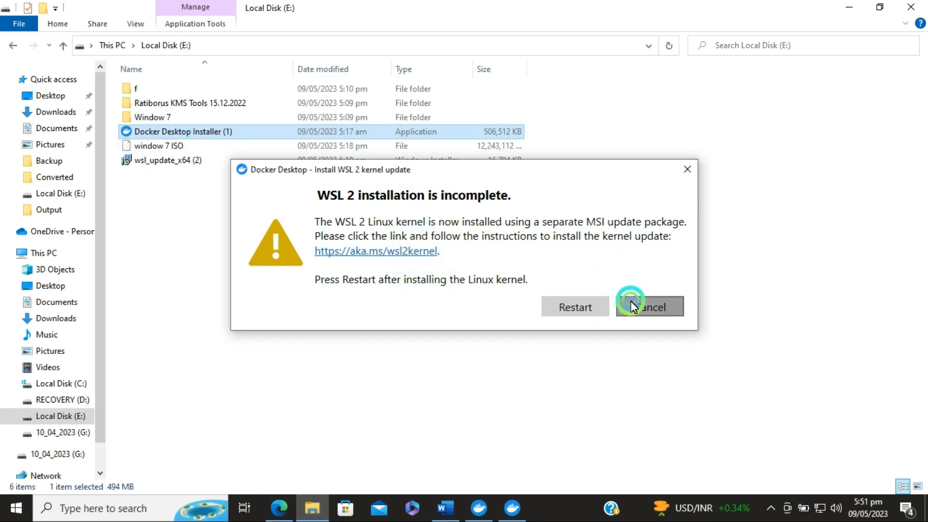
click(169, 158)
right_click(169, 158)
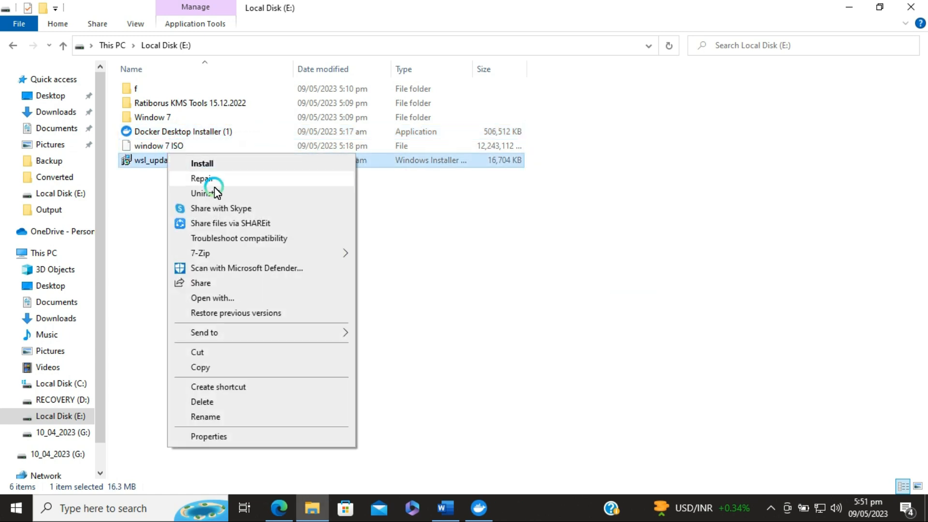
click(211, 166)
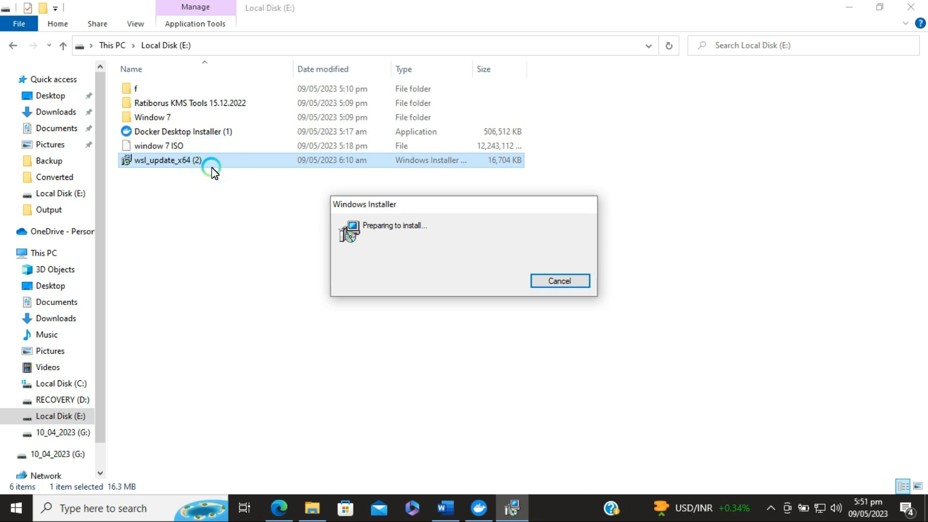
click(533, 360)
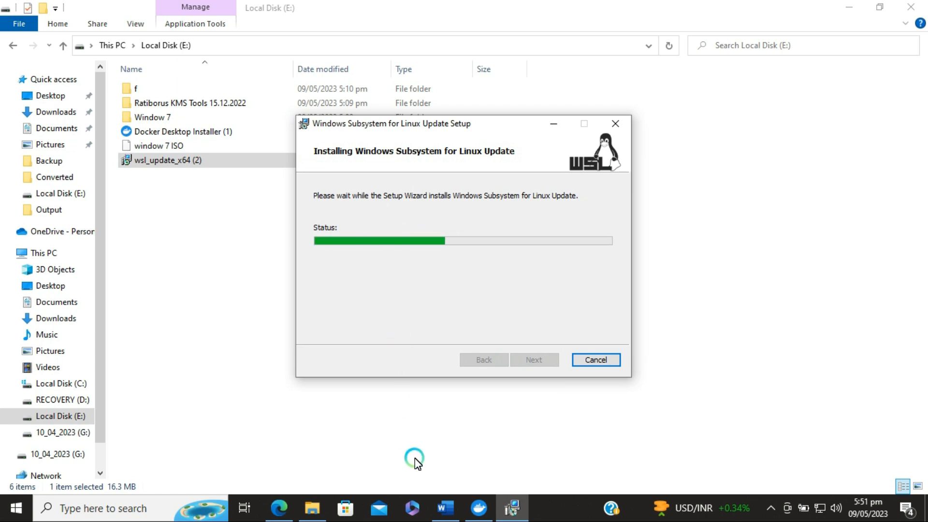
click(443, 507)
scroll(424, 418, down, 1)
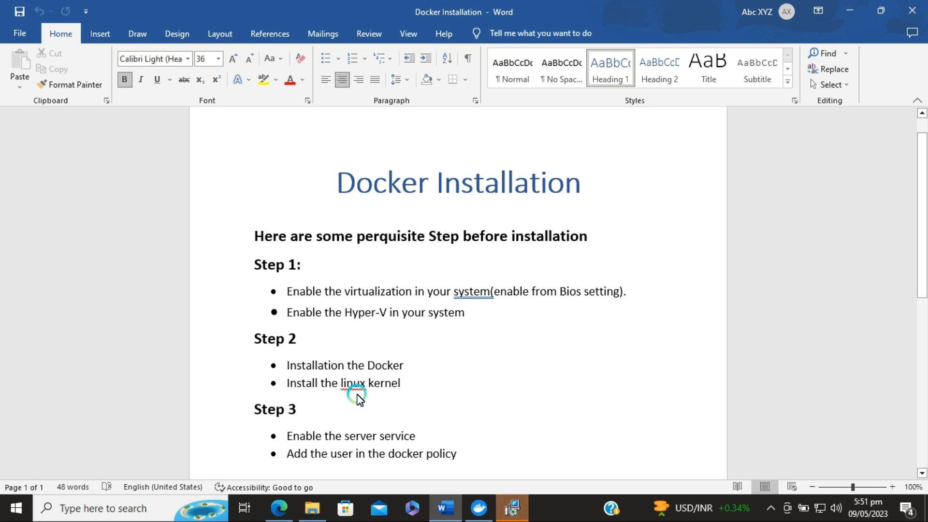
click(517, 513)
click(533, 360)
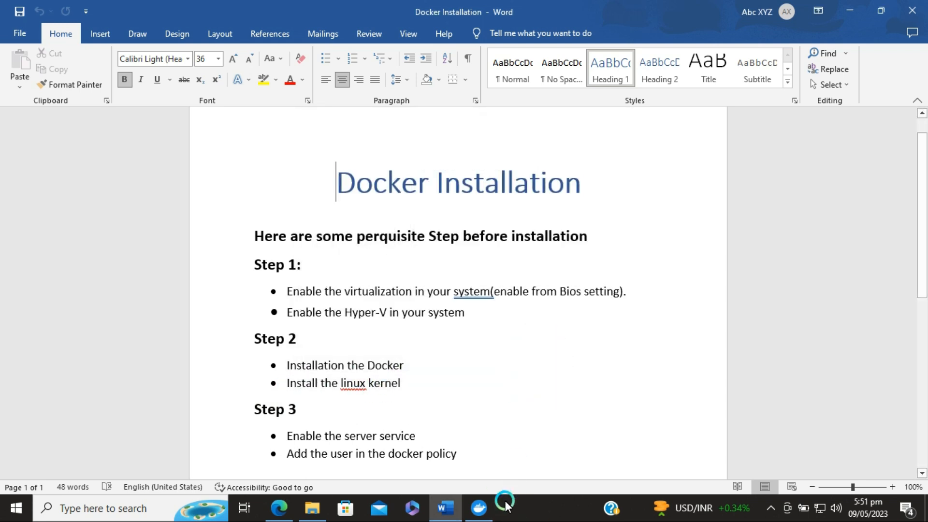
Close the Docker Desktop window and minimize Word, File Explorer and Edge to reach the desktop.
click(478, 507)
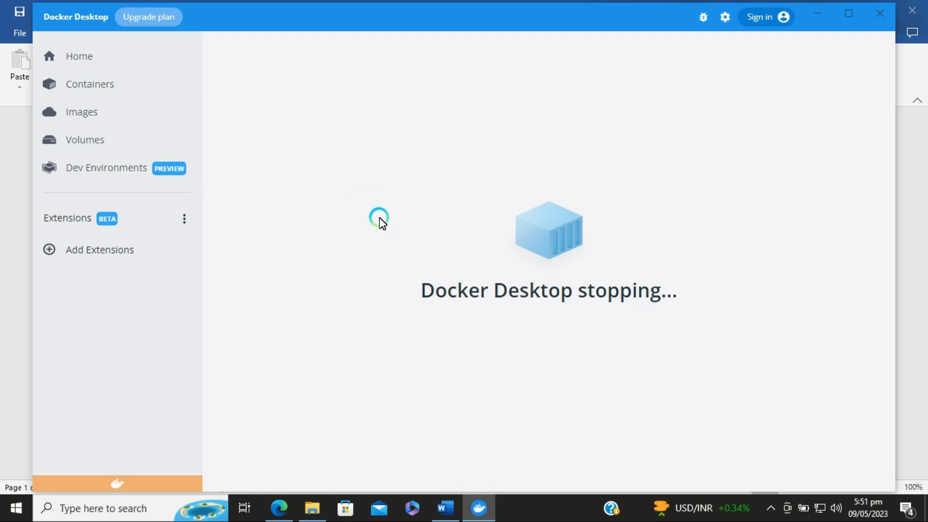
click(875, 15)
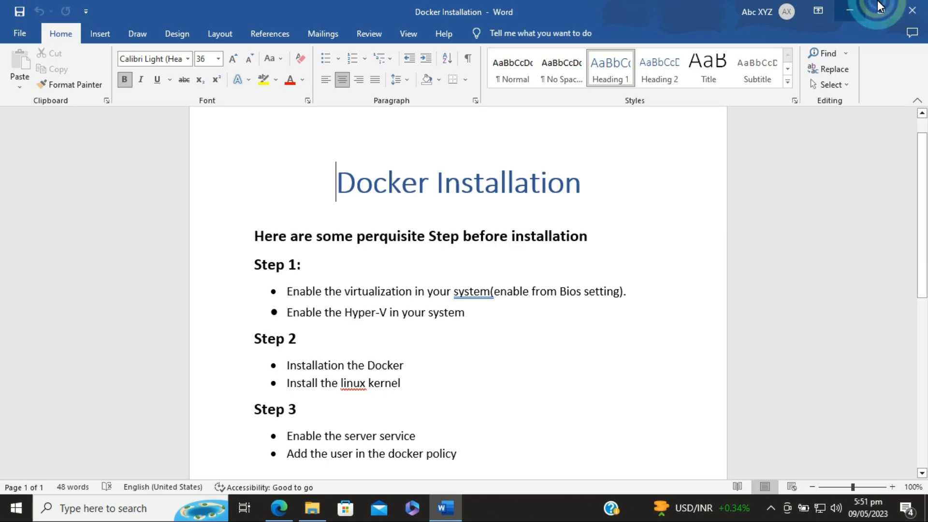
click(848, 6)
click(849, 6)
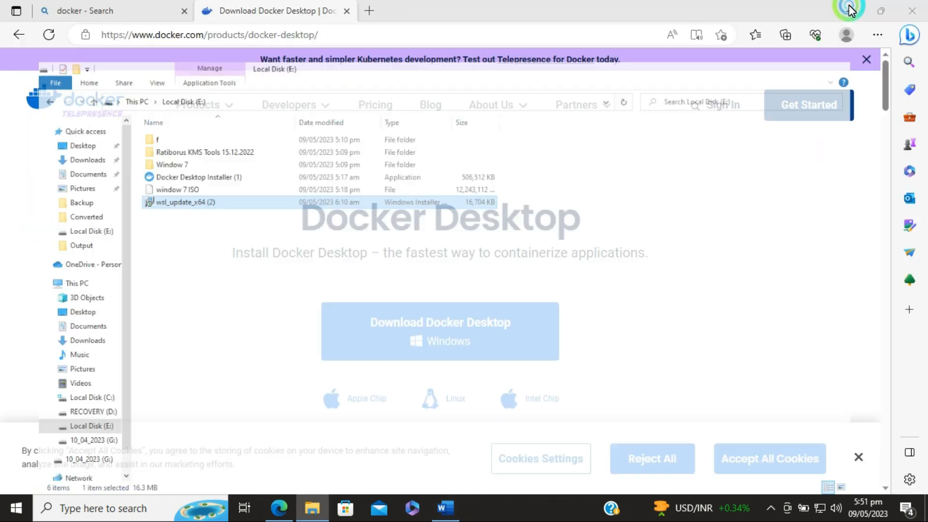
click(848, 5)
click(320, 261)
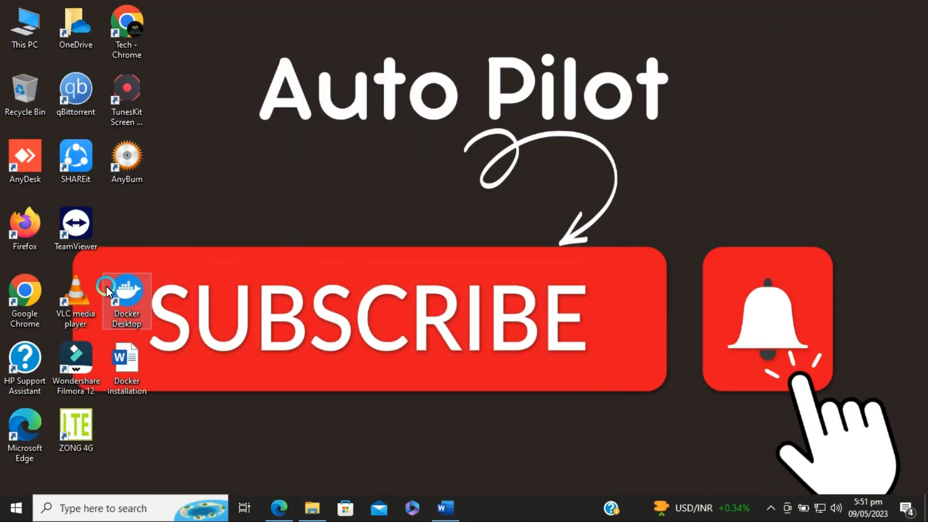
Run Docker Desktop as administrator from its desktop shortcut.
double_click(129, 295)
right_click(130, 297)
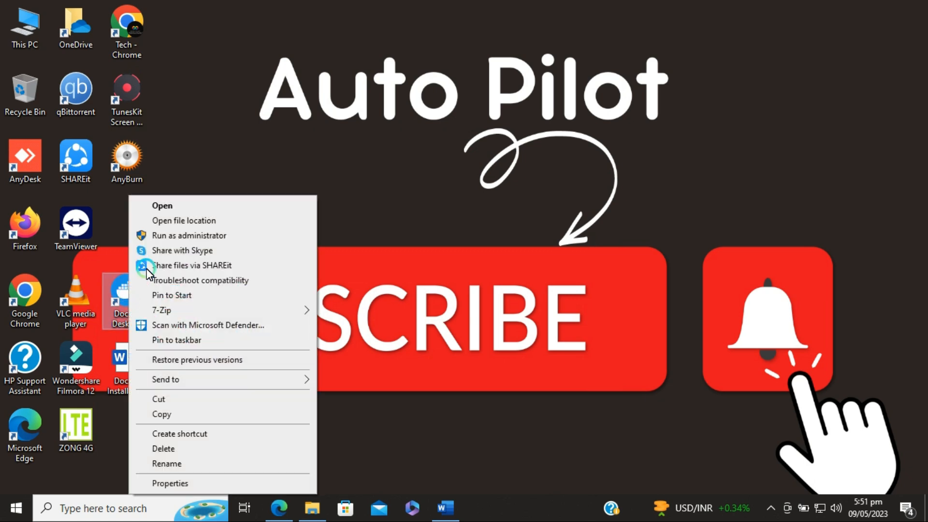
click(173, 233)
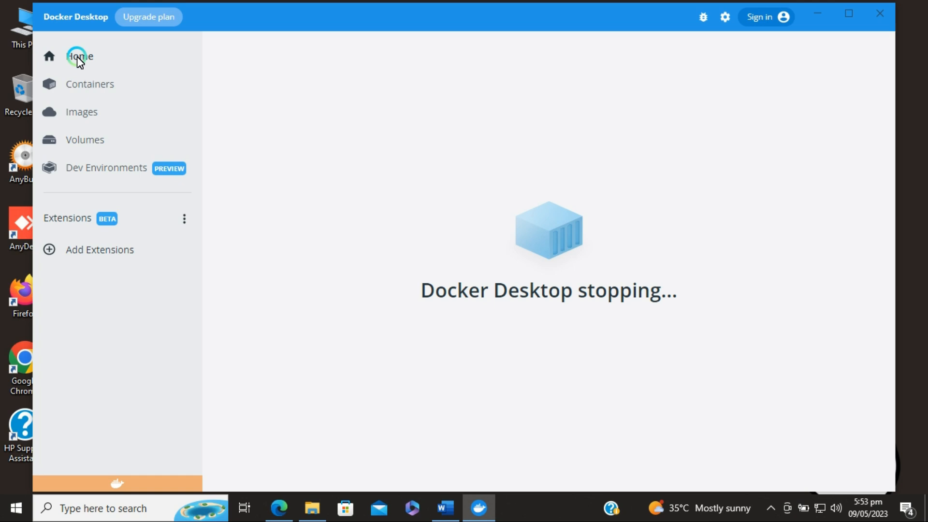
Open Services as administrator, check the status and startup type of the Server service, and close Services.
click(117, 508)
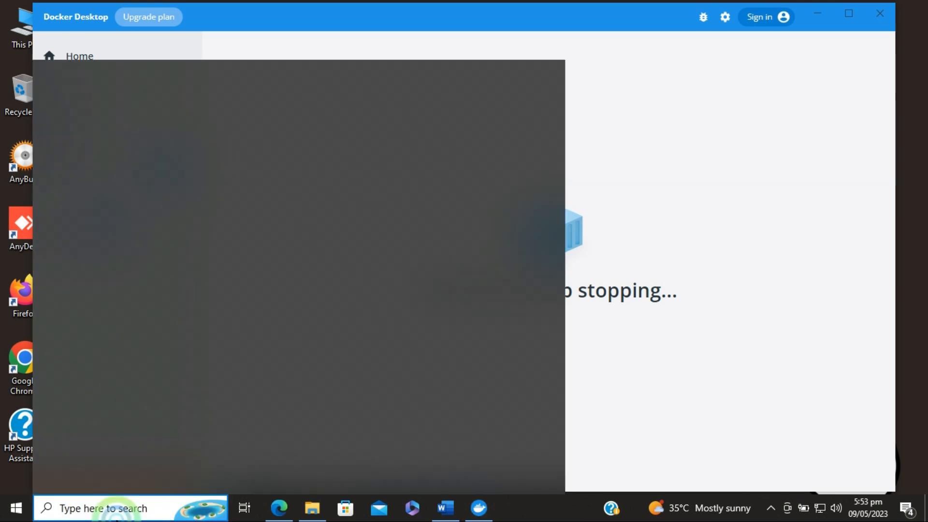
text(ser)
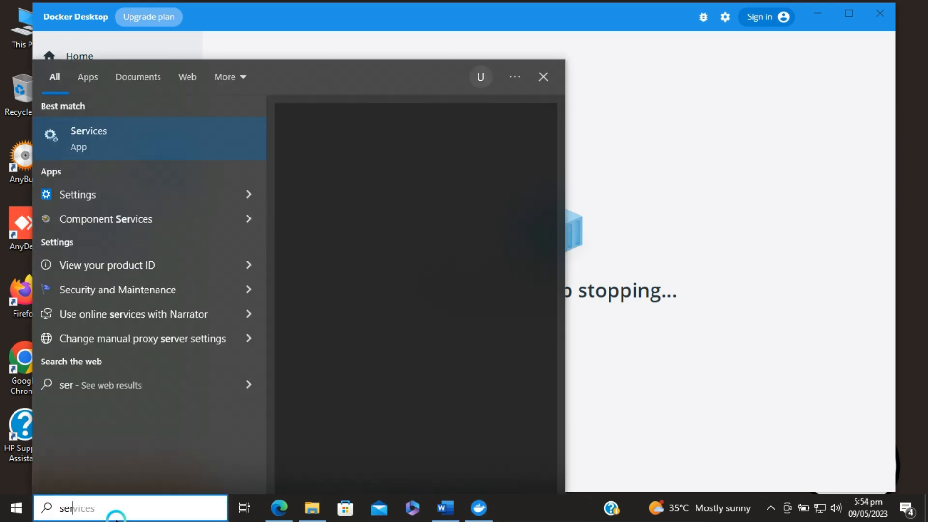
click(332, 265)
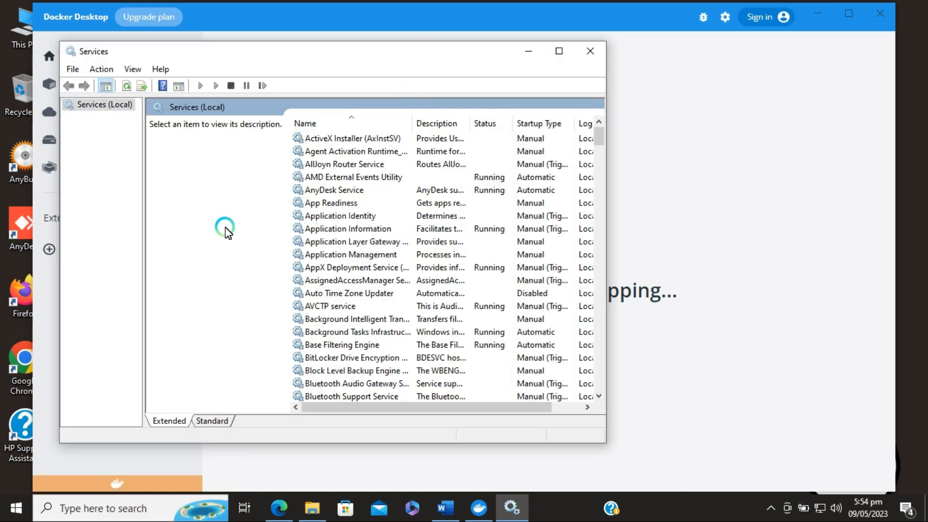
click(559, 50)
text(server)
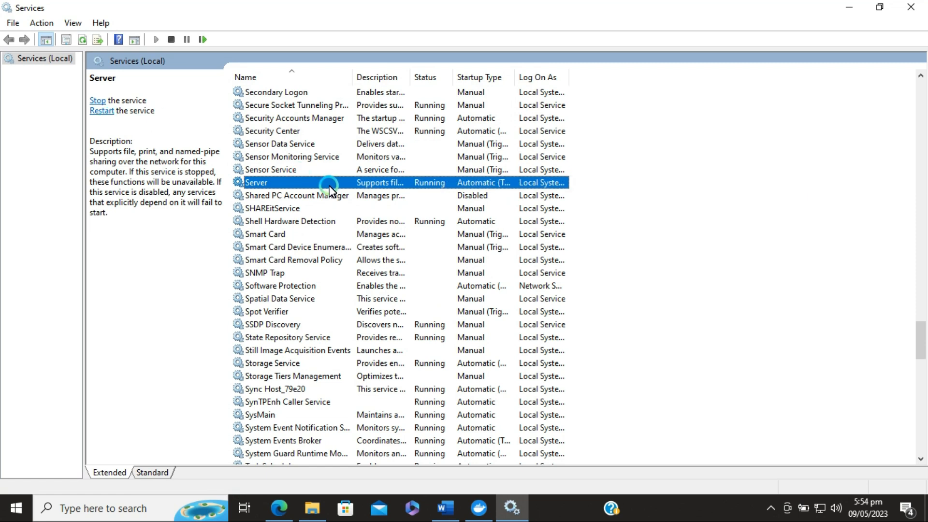
click(910, 7)
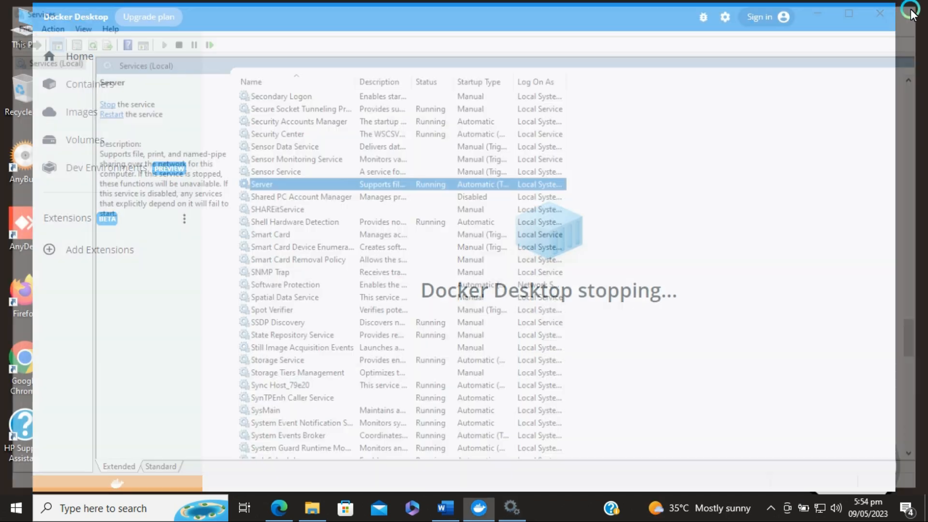
click(104, 512)
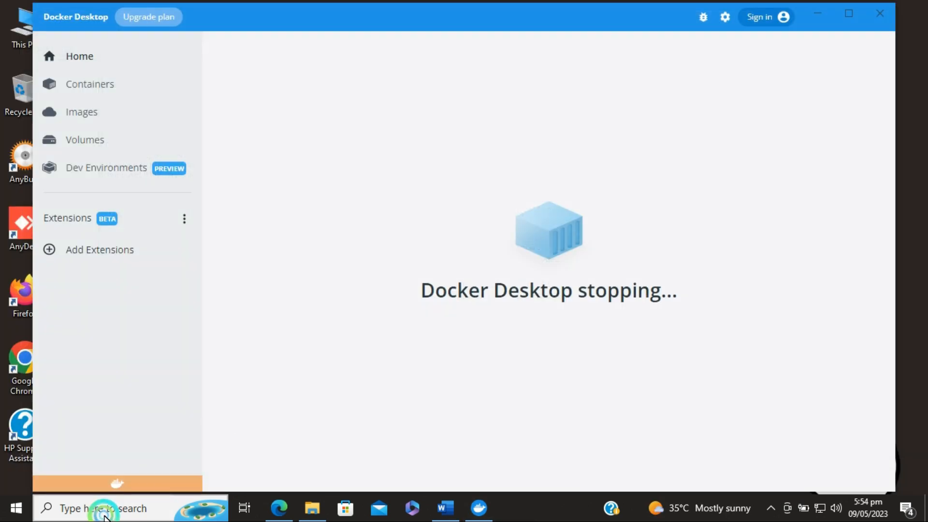
text(com)
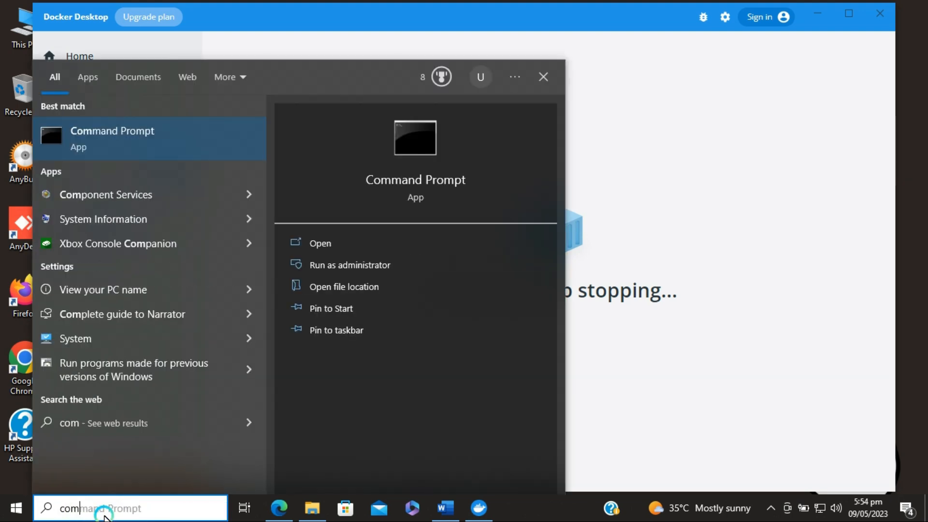
key(BackSpace)
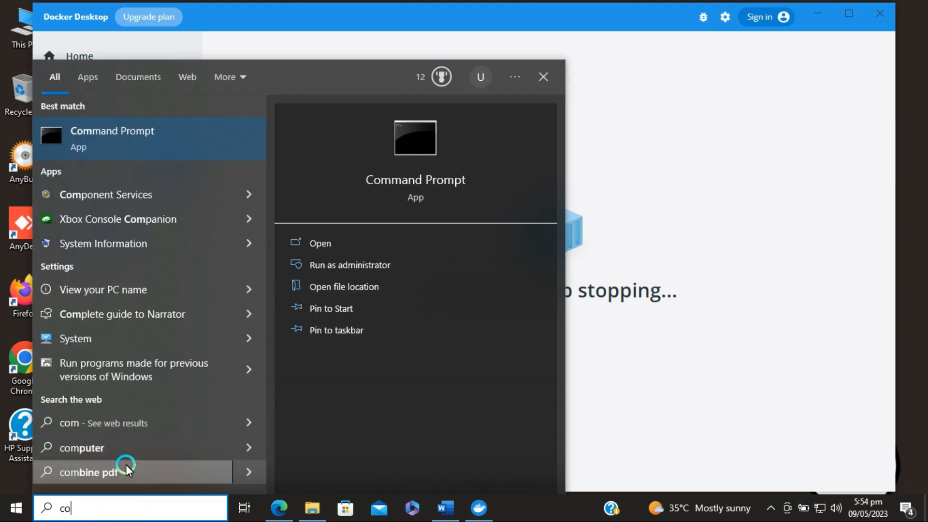
key(BackSpace)
key(BackSpace)
Reopen Services as administrator, locate the Server service again, and minimize the Services window.
text(ser)
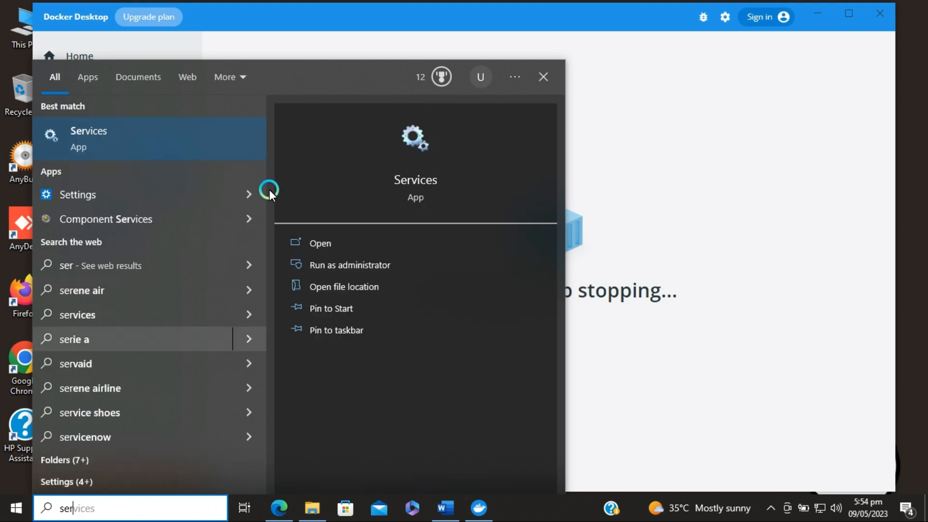
click(320, 265)
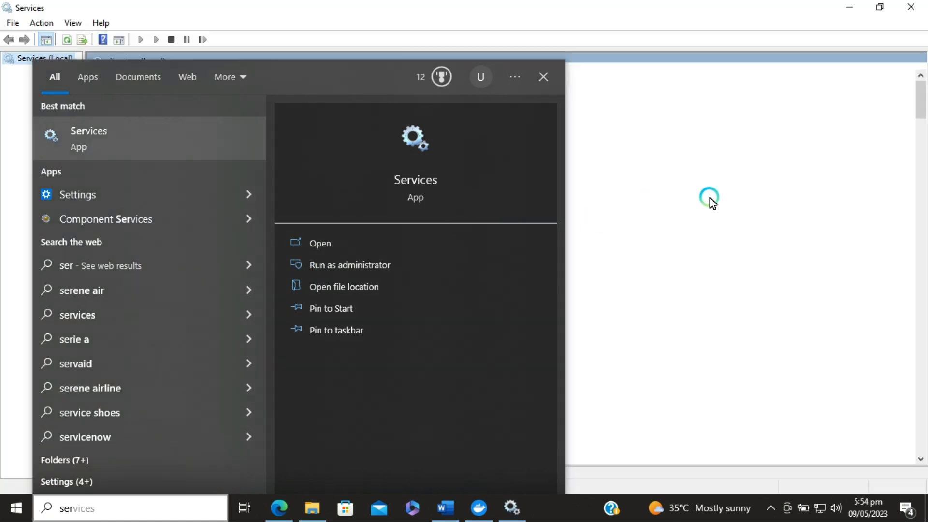
text(ser)
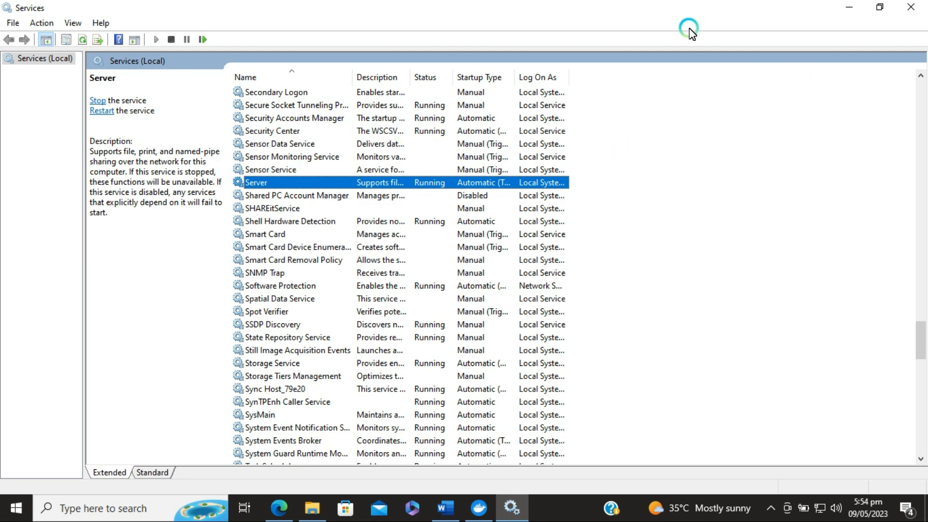
click(849, 7)
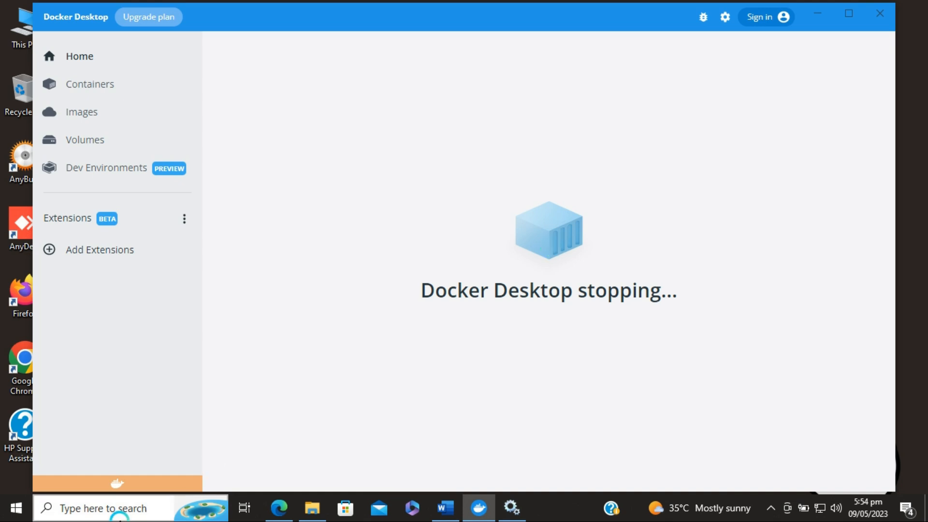
Open Computer Management and list the groups under Local Users and Groups.
click(115, 508)
text(compu)
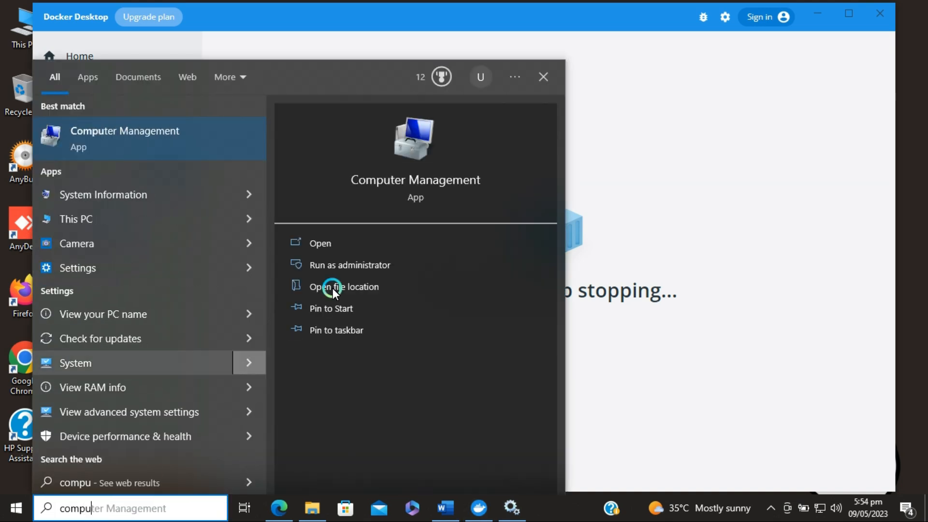
click(332, 242)
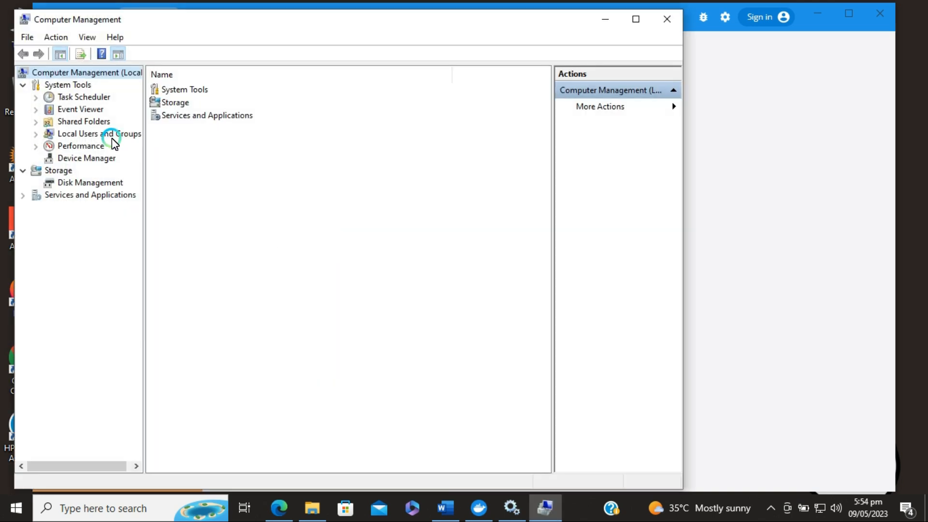
click(34, 135)
click(64, 162)
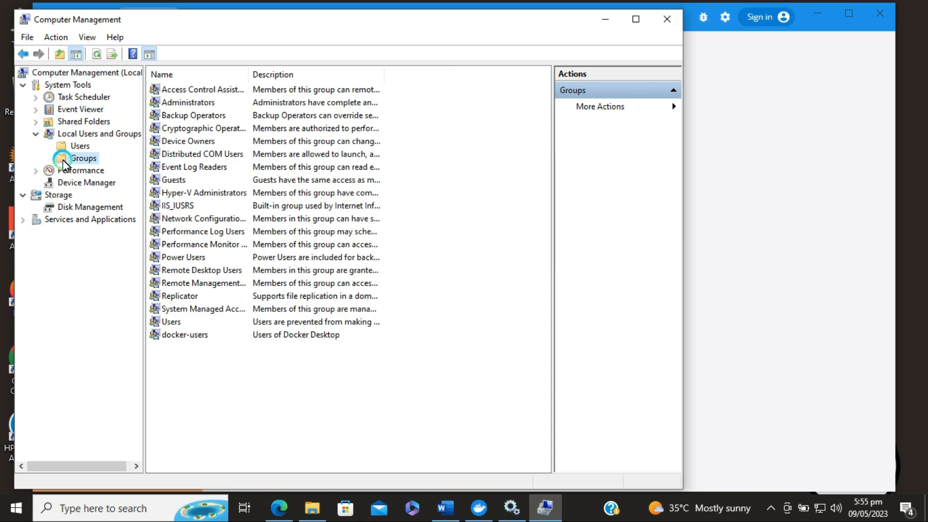
Check the members of the docker-users group in its properties, and close Computer Management.
click(177, 337)
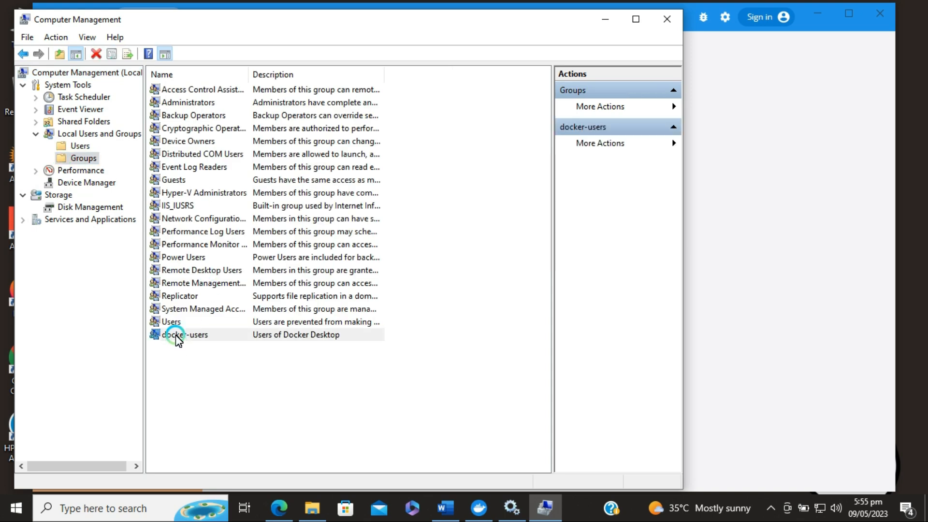
double_click(177, 337)
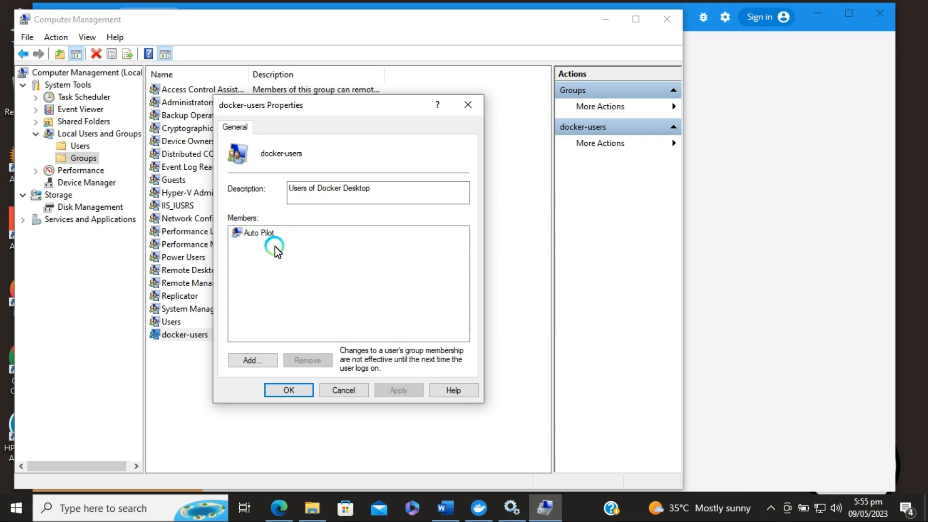
click(303, 391)
click(674, 25)
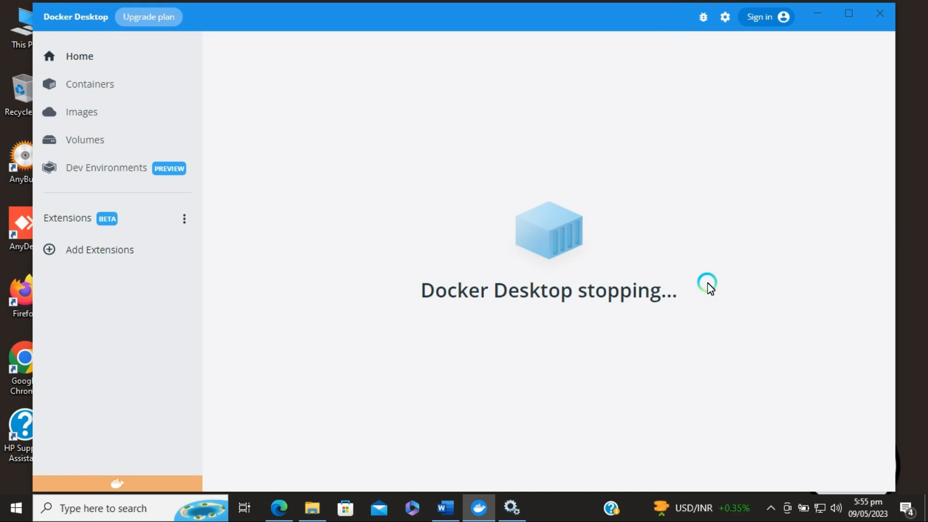
click(771, 507)
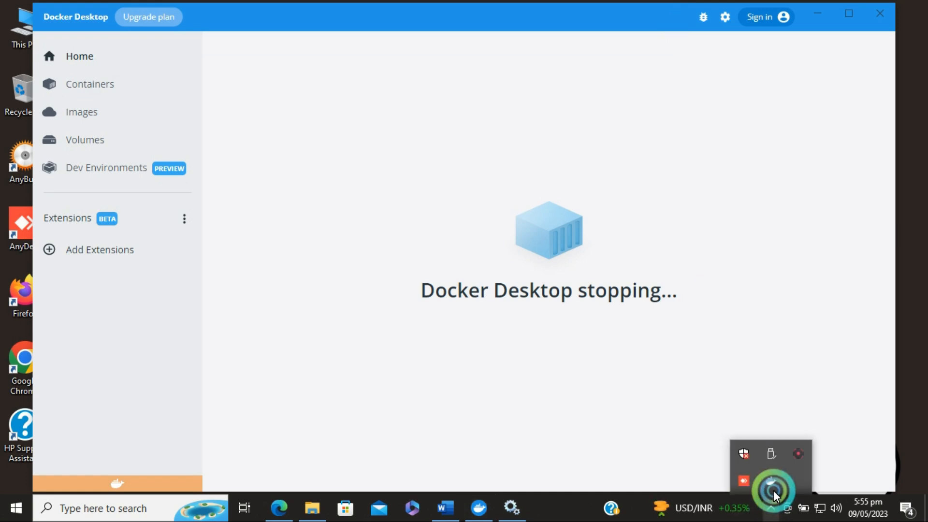
click(797, 455)
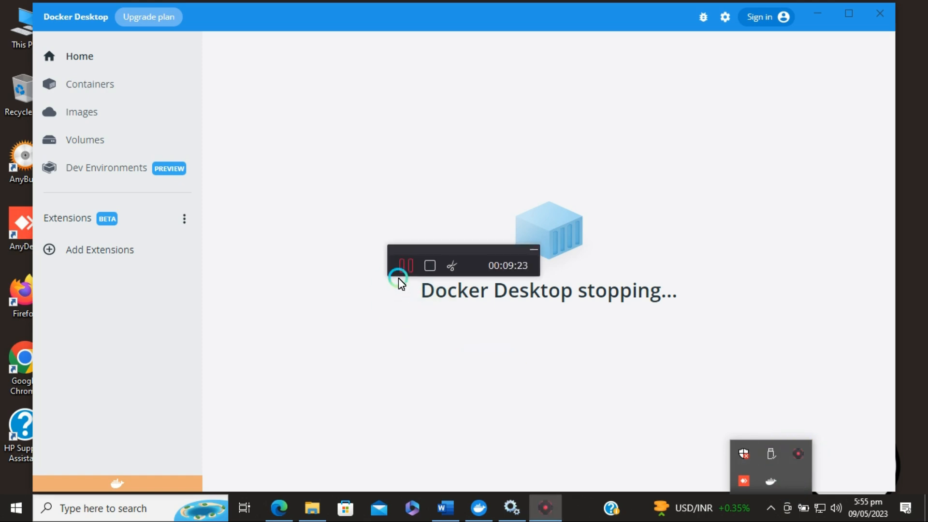